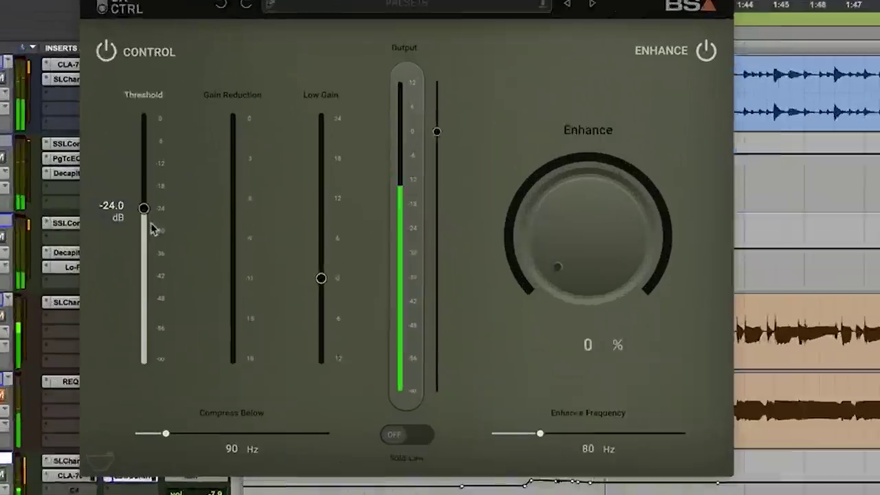
Lower the threshold to about -33 dB, raise Enhance, and lower Enhance Frequency to 54 Hz
left_click_drag(154, 230, 154, 242)
mouse_move(322, 279)
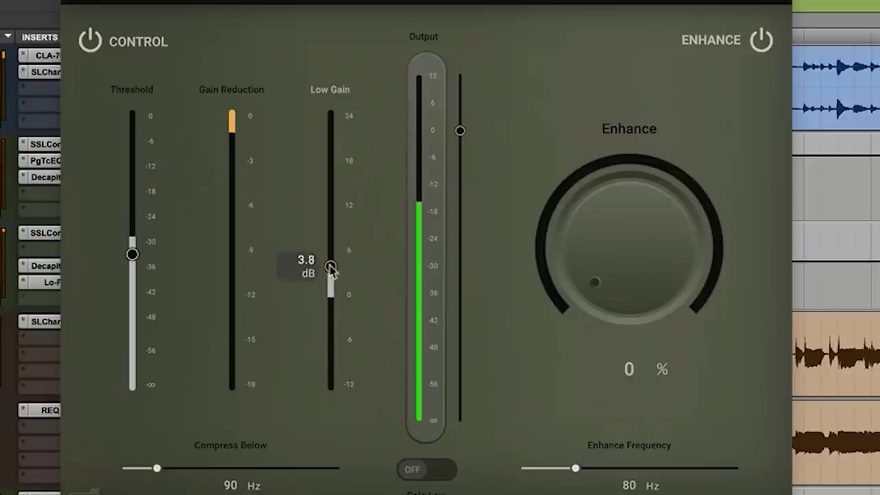
left_click_drag(626, 289, 628, 247)
left_click_drag(560, 181, 671, 11)
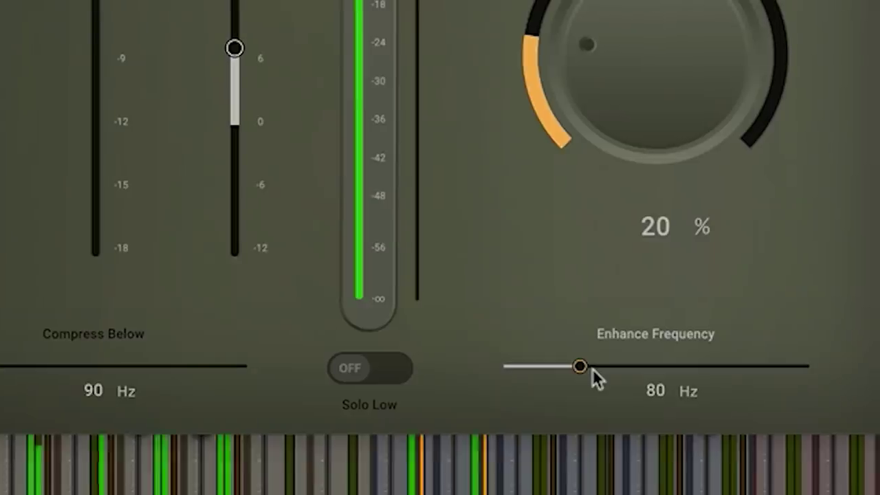
left_click_drag(581, 369, 546, 373)
left_click_drag(466, 375, 412, 377)
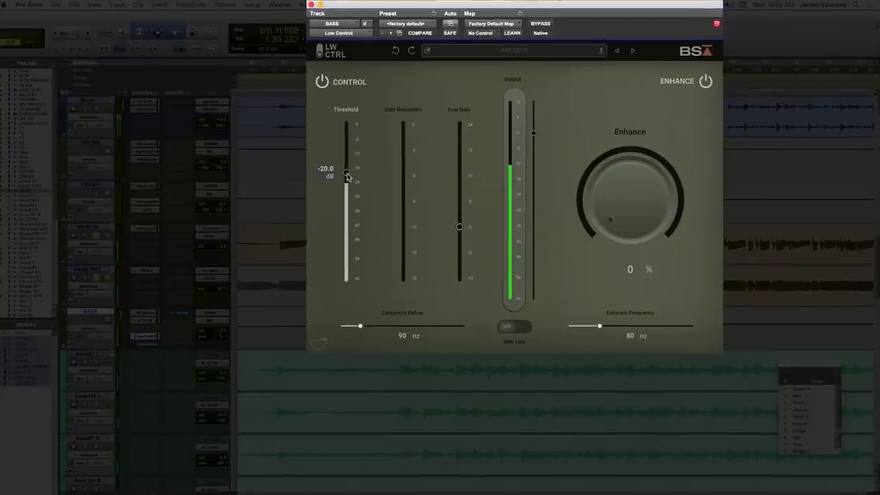
Set the threshold to about -37 dB and solo the low band
left_click_drag(347, 176, 362, 200)
left_click(503, 367)
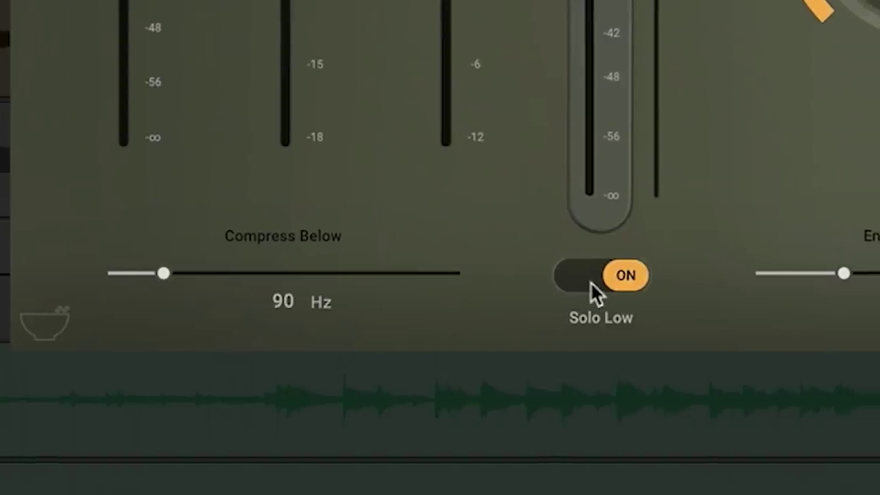
left_click(499, 367)
left_click(567, 279)
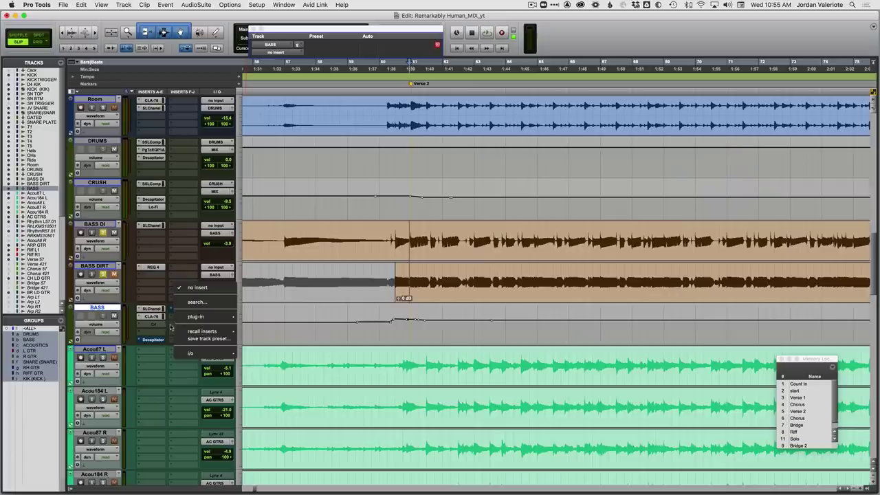
Insert Low Control (mono) on the BASS track, move its window aside, and play the song
left_click(159, 335)
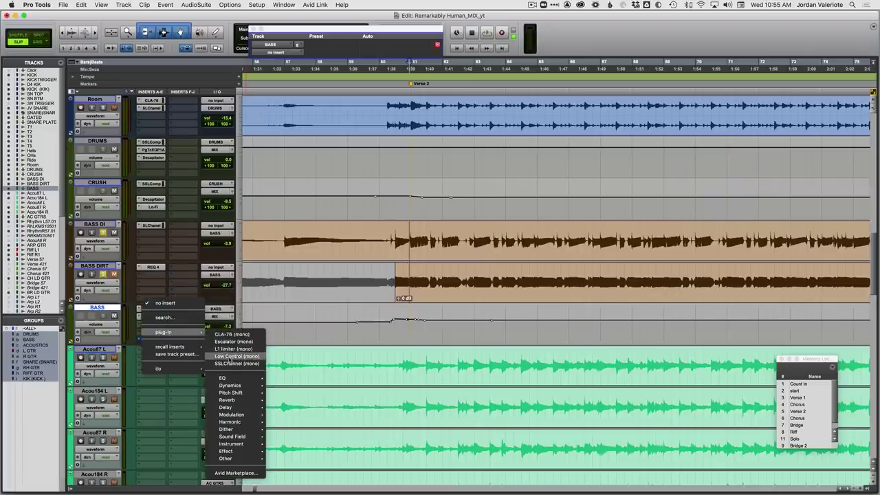
left_click(237, 356)
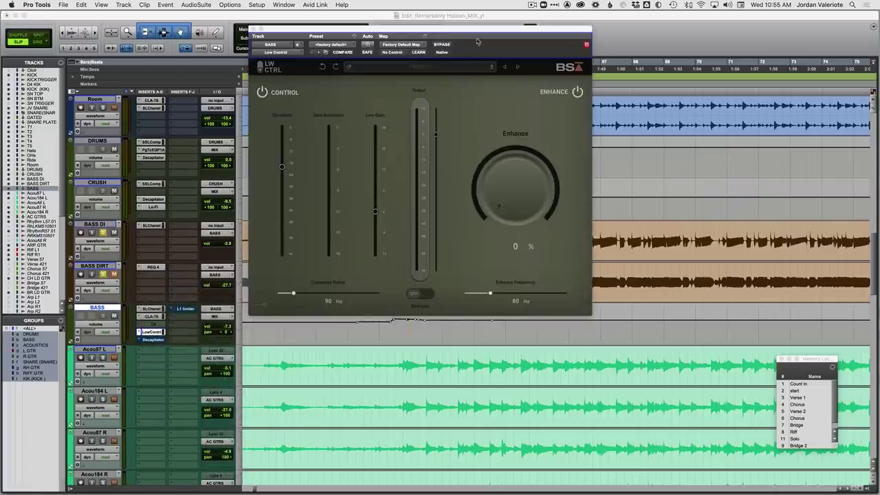
key("space")
left_click_drag(498, 35, 587, 36)
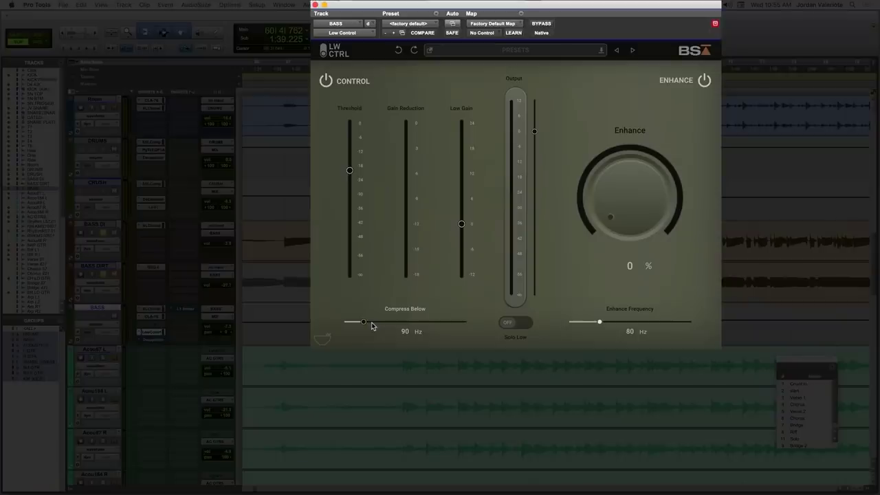
mouse_move(346, 195)
Pull the BASS Low Control threshold down to about -37 dB during playback
key("space")
left_click_drag(351, 173, 350, 204)
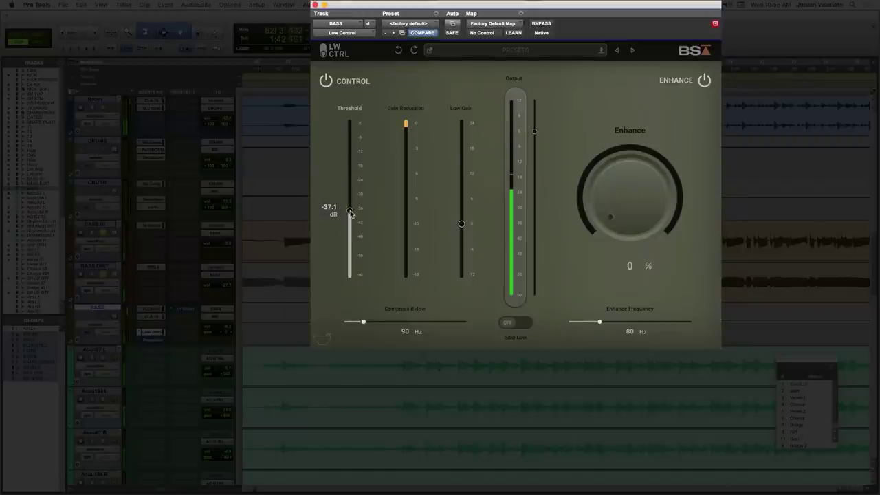
key("space")
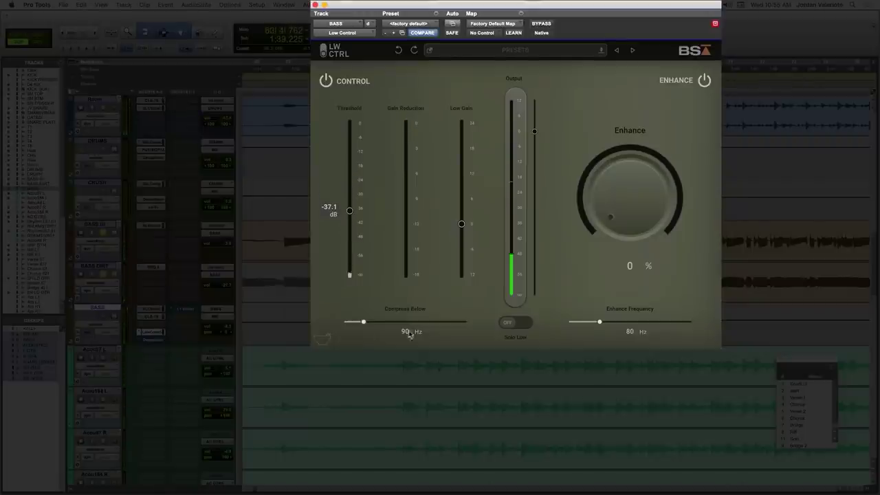
key("space")
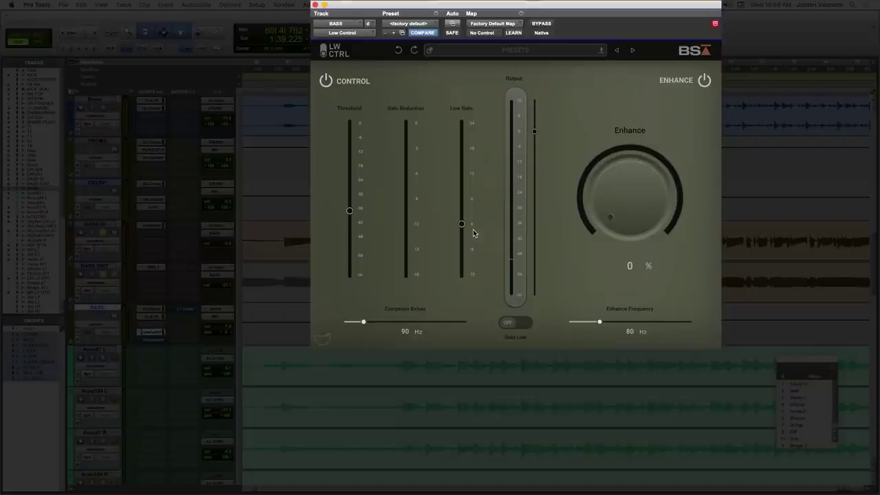
Boost Low Gain to about 8 dB after undoing a first try, then bypass compression
left_click_drag(462, 221, 463, 201)
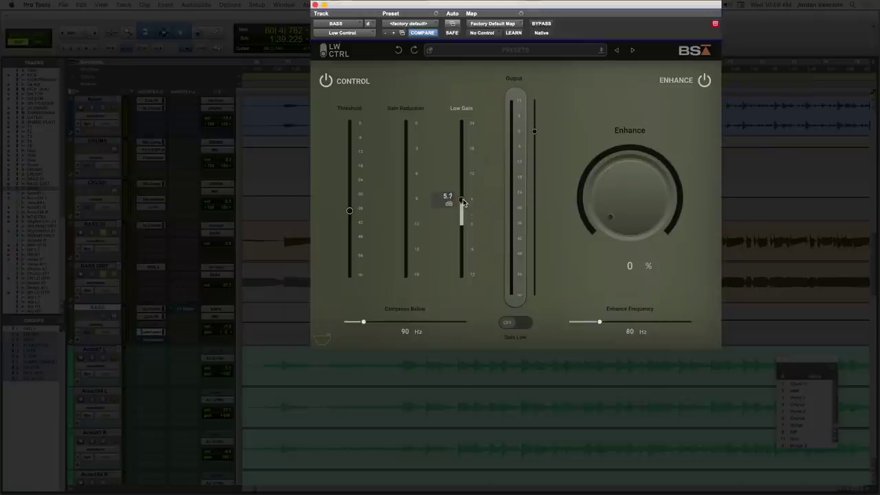
left_click(398, 51)
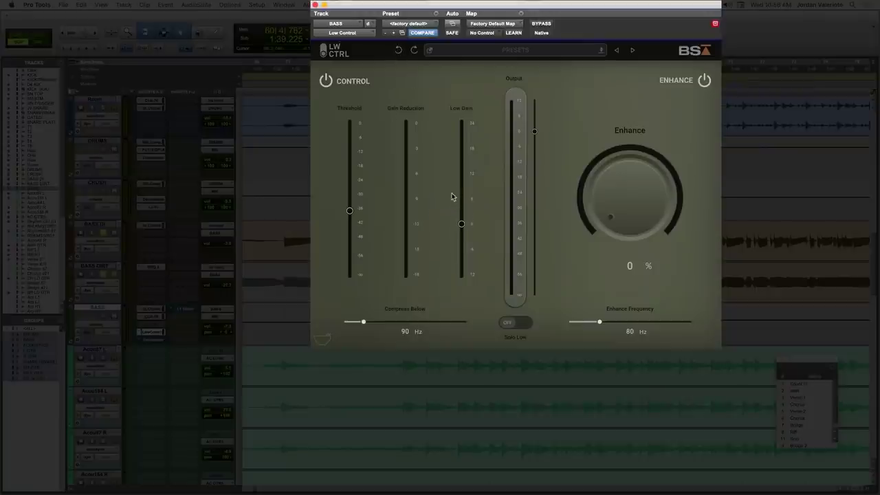
key("space")
left_click_drag(463, 229, 465, 198)
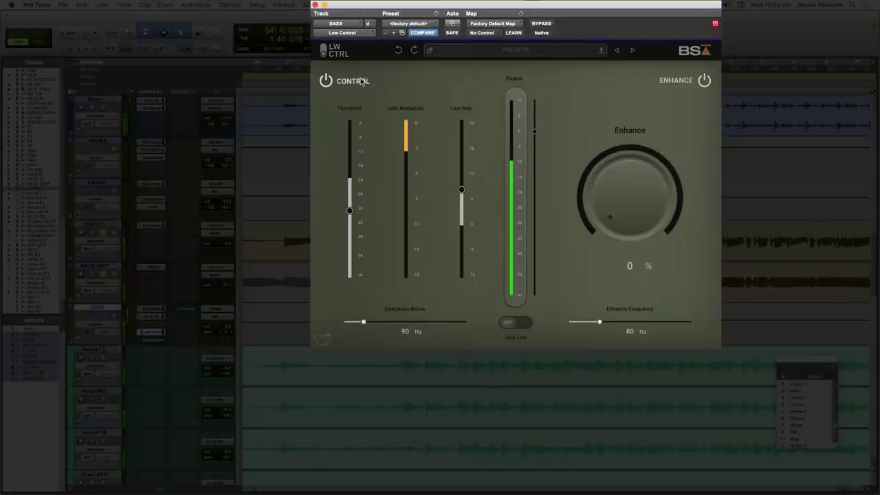
left_click(325, 81)
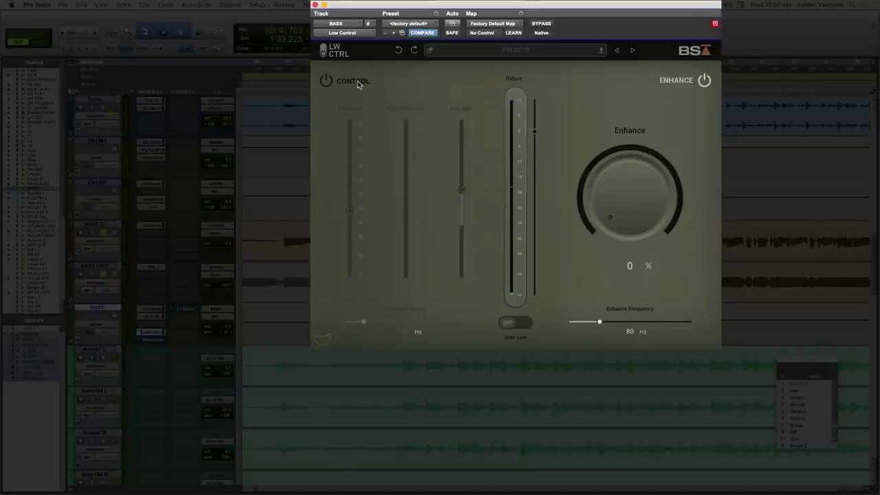
A/B the bass with the Control compression section switched on and off during playback
left_click(357, 80)
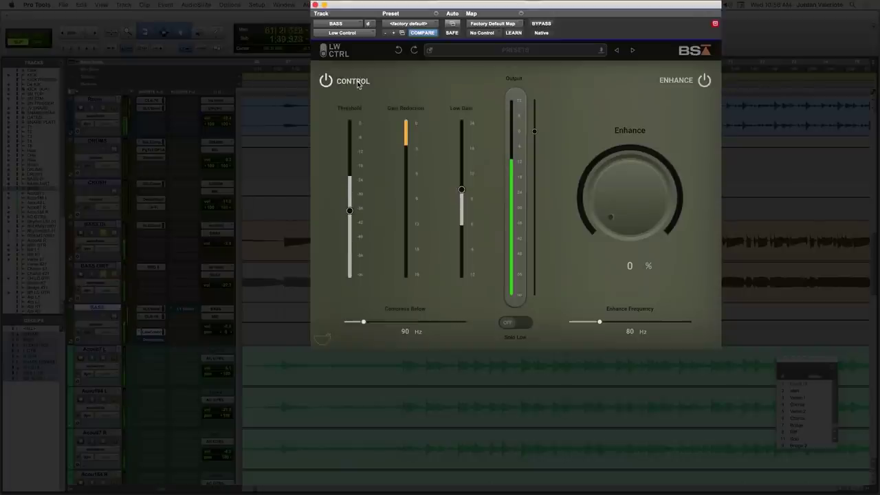
left_click(356, 81)
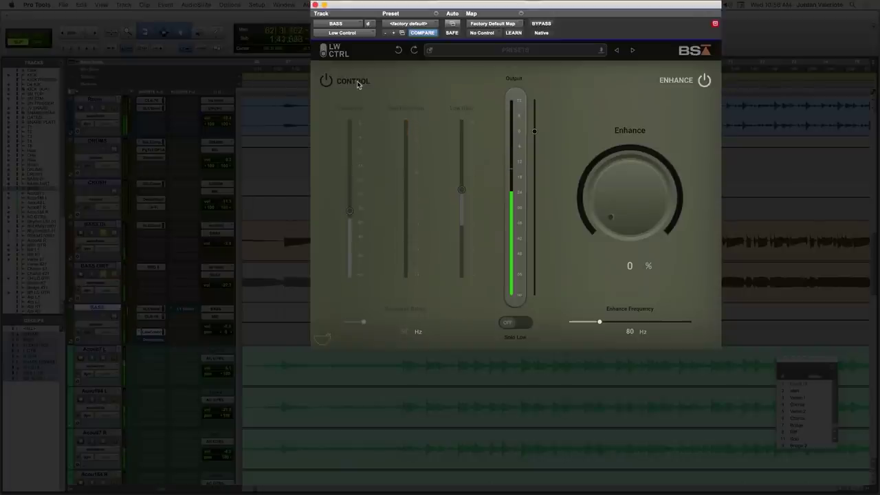
left_click(357, 81)
mouse_move(462, 190)
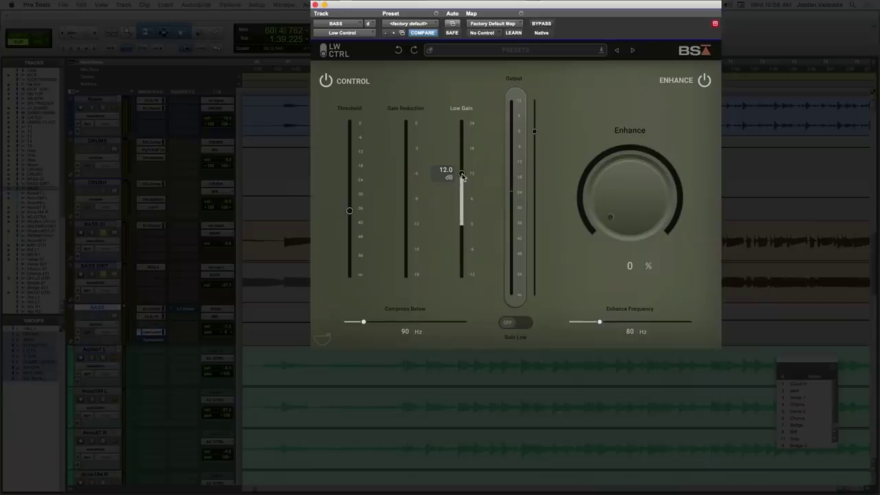
key("space")
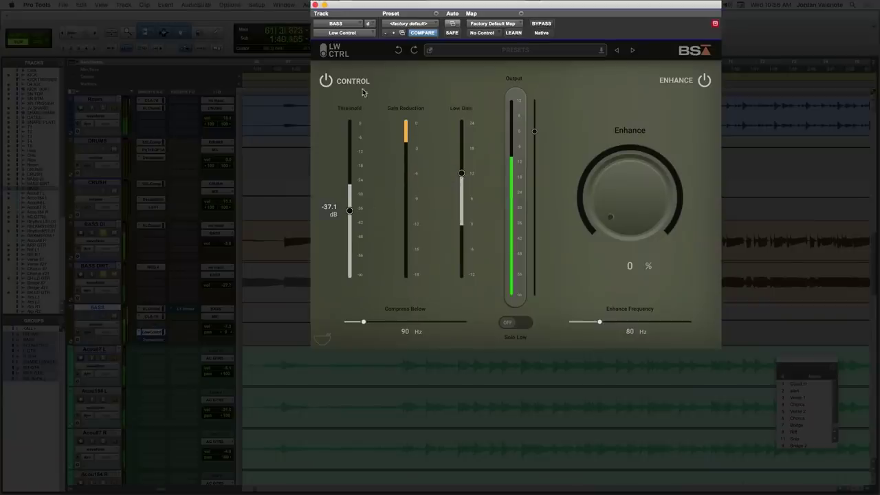
left_click(326, 81)
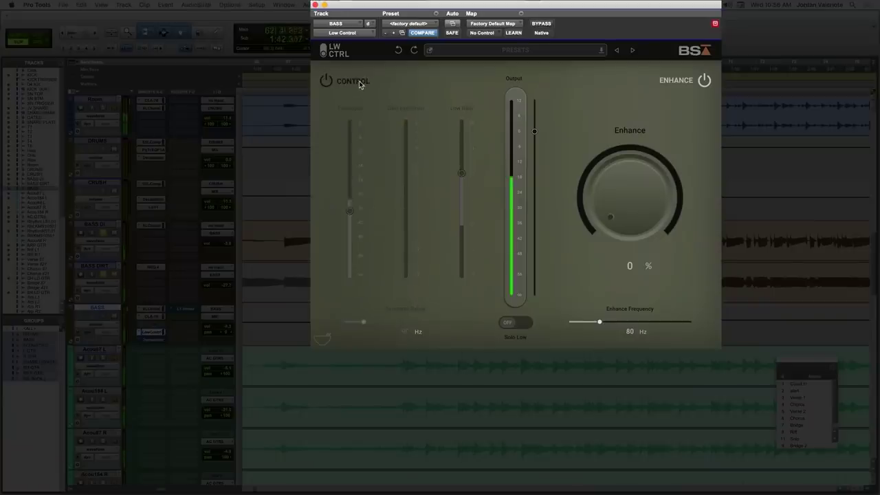
left_click(359, 83)
key("space")
Lower Low Gain toward 8 dB and compare compression on and off again
left_click_drag(459, 170, 461, 186)
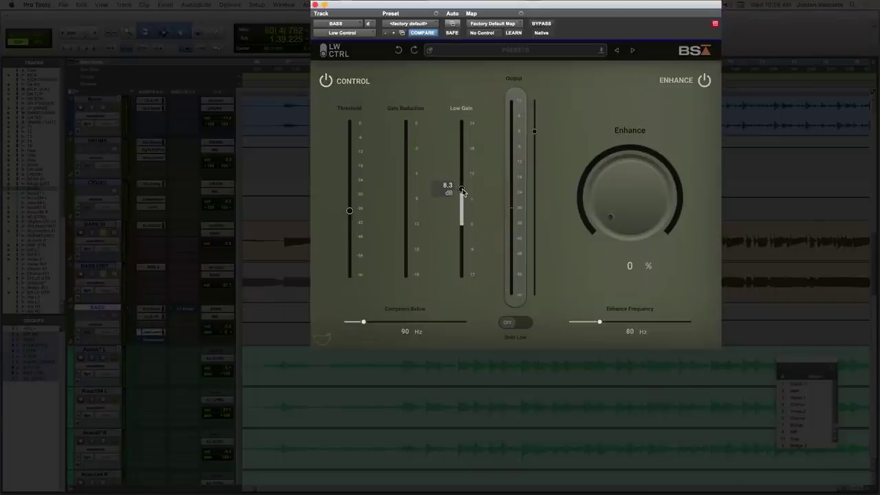
key("space")
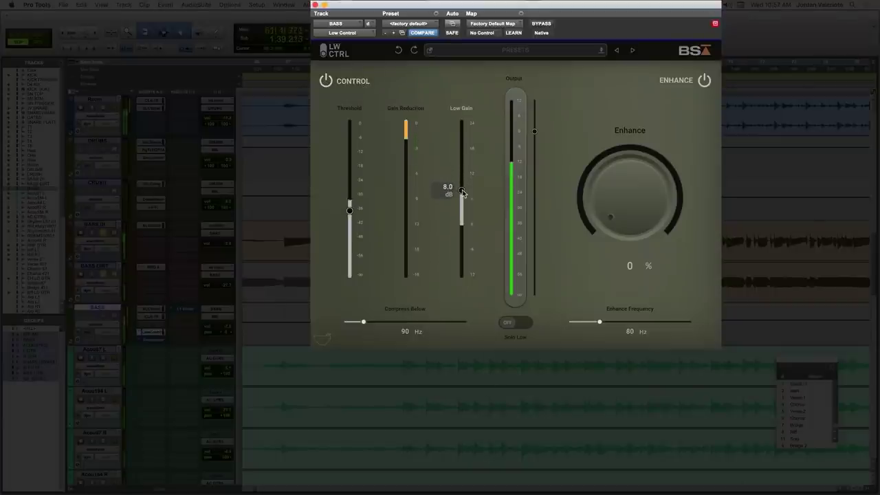
left_click(358, 82)
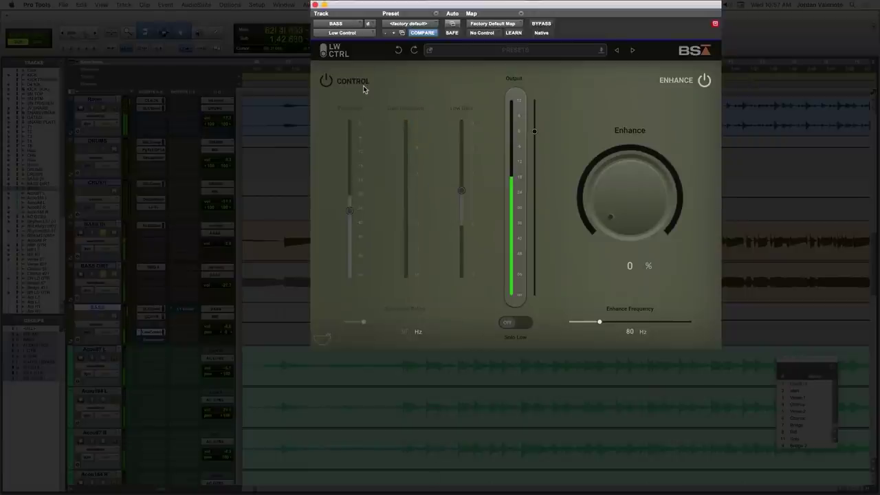
left_click(359, 82)
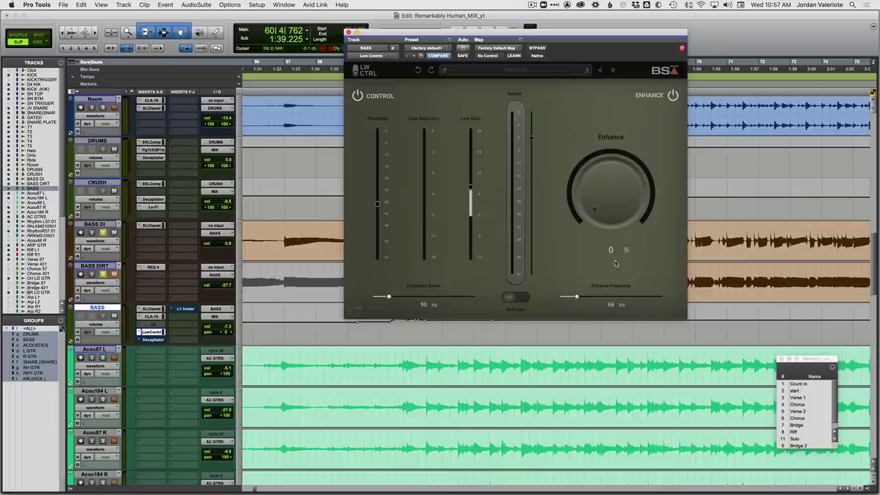
Lower Enhance Frequency, raise Enhance to 23%, A/B the Enhance section, then reduce Enhance to 10%
left_click_drag(576, 297, 568, 300)
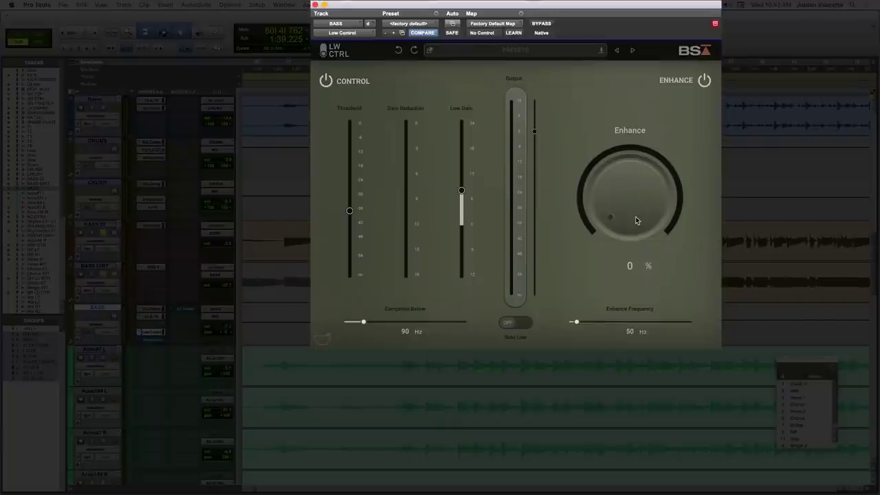
key("space")
left_click_drag(616, 213, 643, 169)
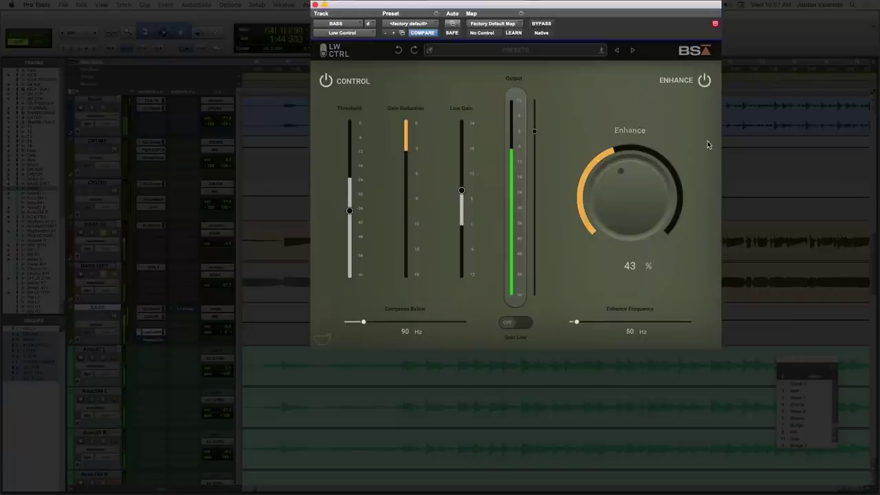
left_click(706, 80)
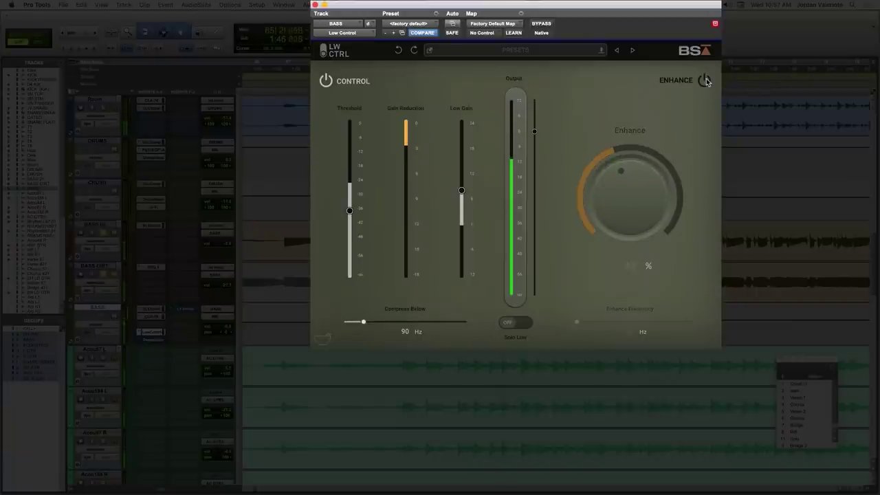
left_click(705, 80)
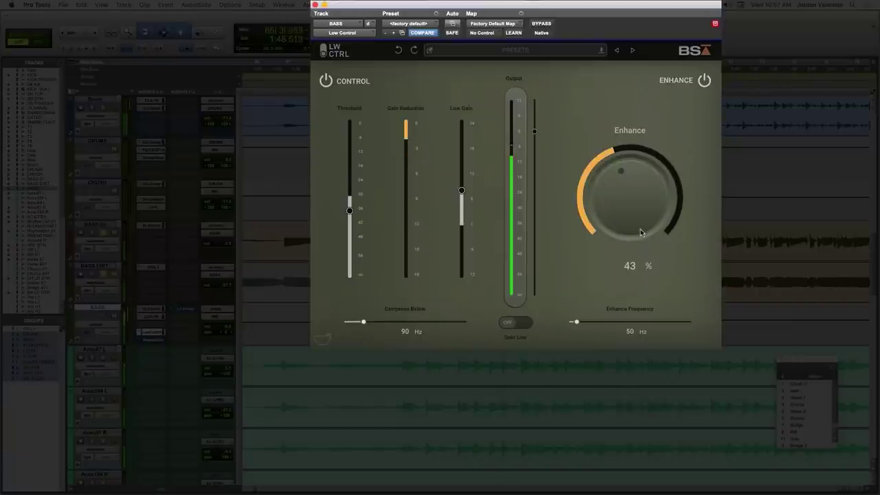
left_click_drag(644, 195, 589, 333)
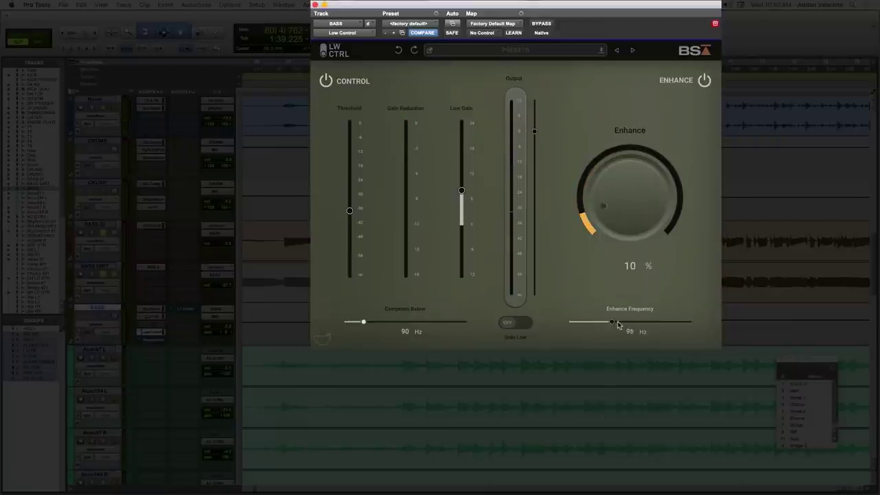
Set the BASS Enhance amount to 30% at an 80 Hz Enhance Frequency, then stop playback
left_click(618, 322)
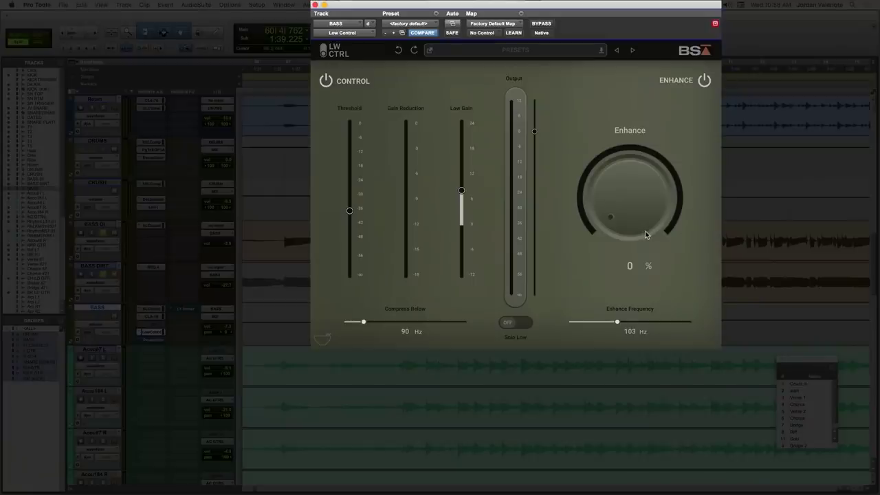
left_click_drag(646, 233, 645, 187)
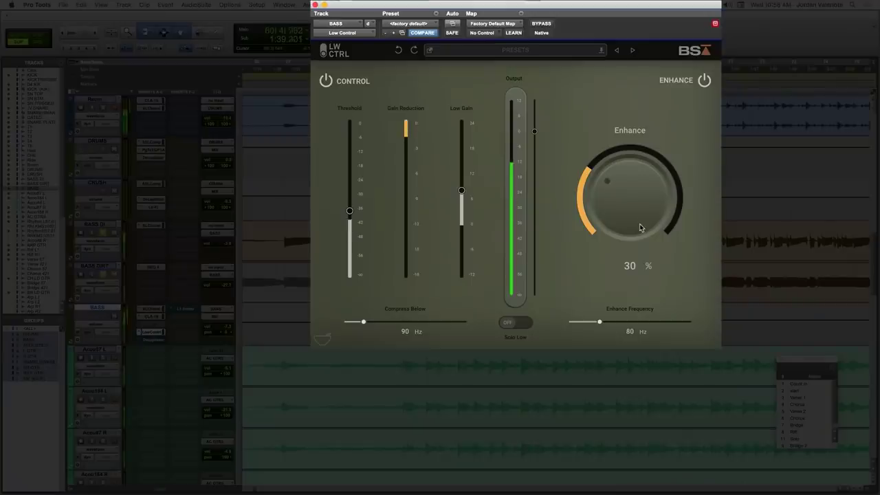
left_click_drag(644, 227, 654, 203)
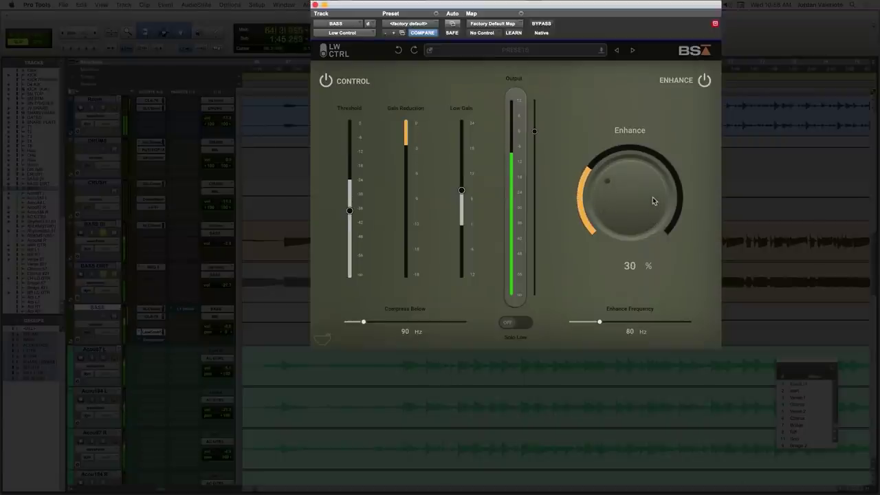
key("space")
left_click(541, 24)
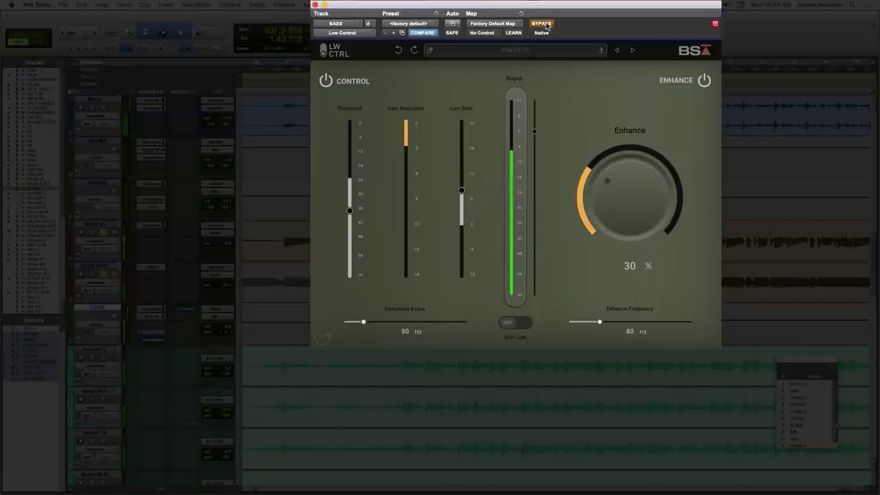
left_click(543, 24)
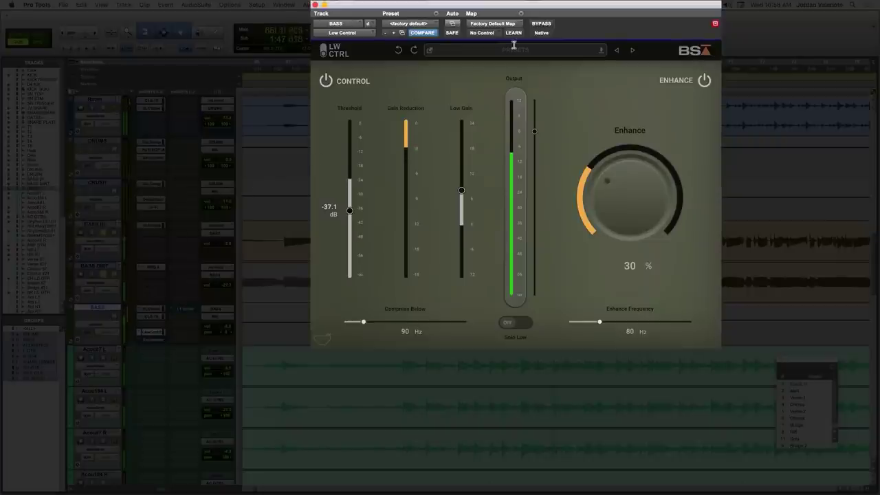
left_click(542, 24)
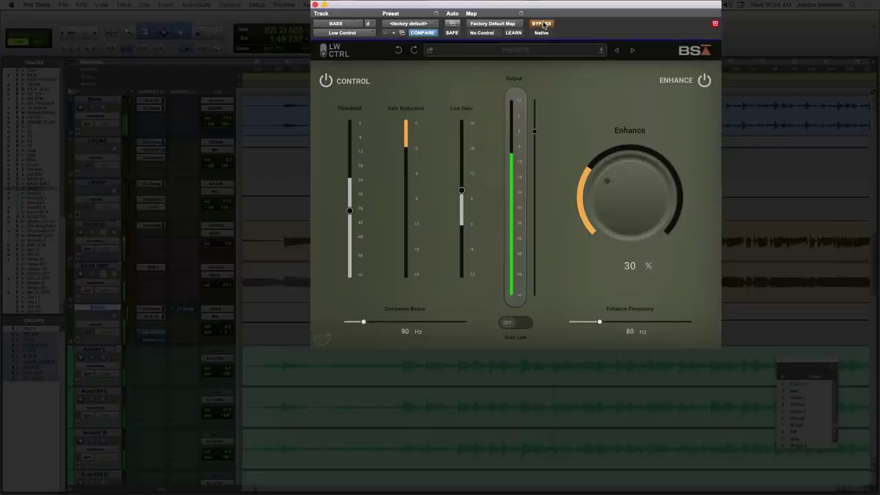
left_click(542, 24)
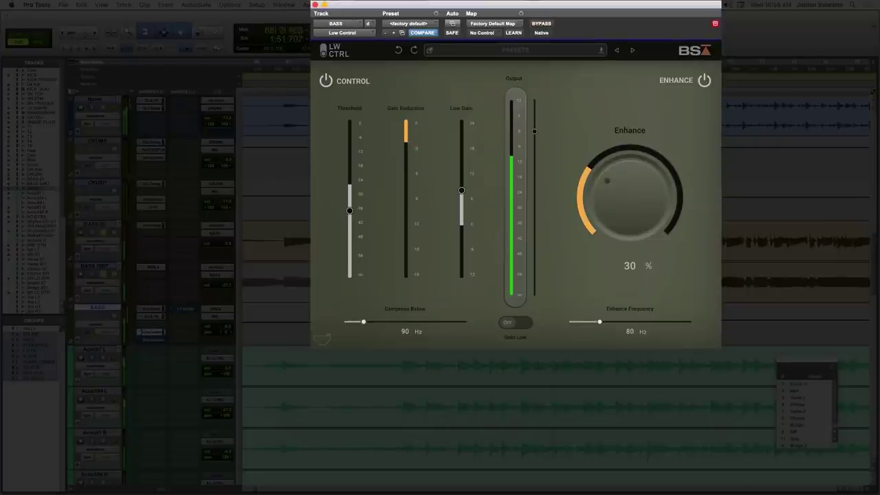
key("space")
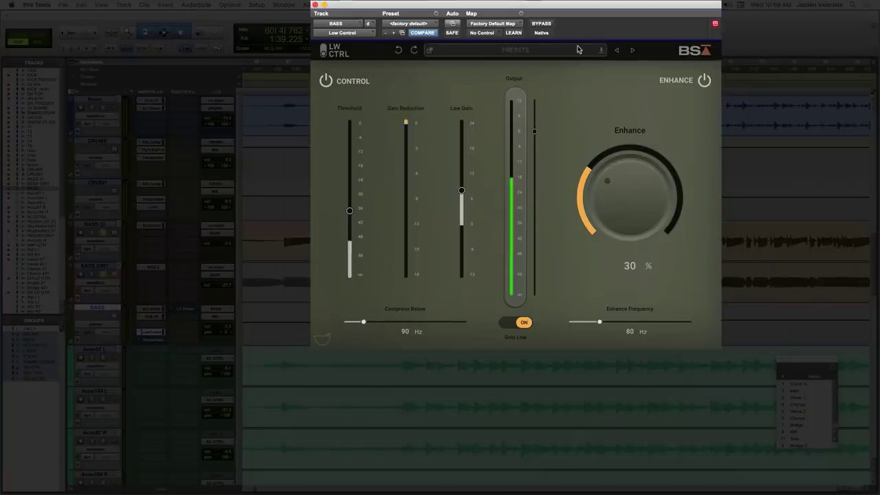
Raise Compress Below to 90 Hz, cycle Enhance and Control sections off and on, and turn Solo Low off
mouse_move(363, 323)
left_mouse_down()
mouse_move(439, 324)
mouse_move(365, 324)
left_mouse_up()
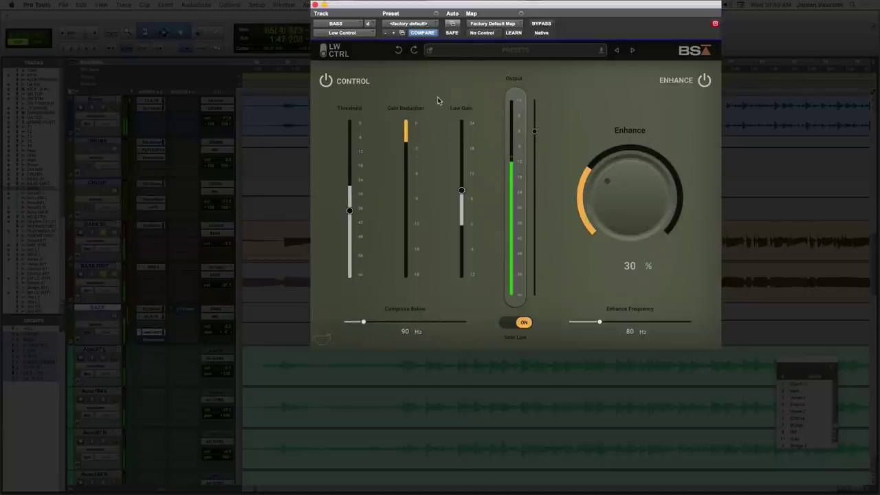
left_click(678, 82)
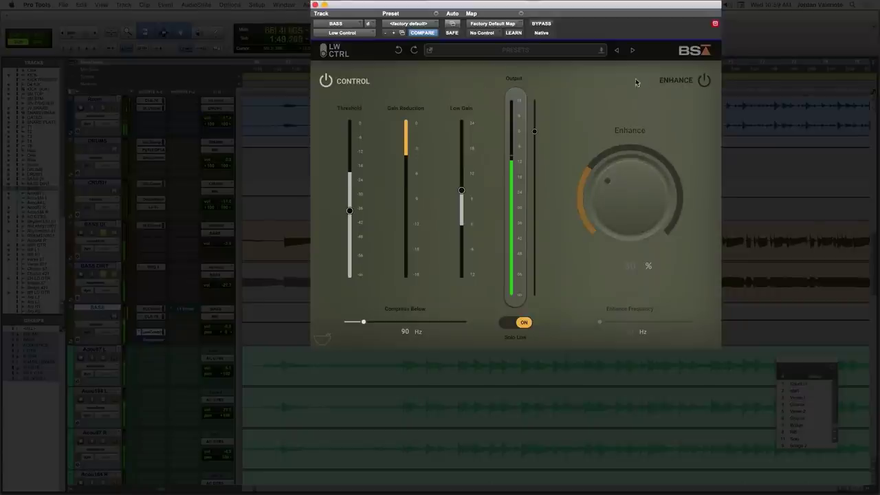
left_click(356, 84)
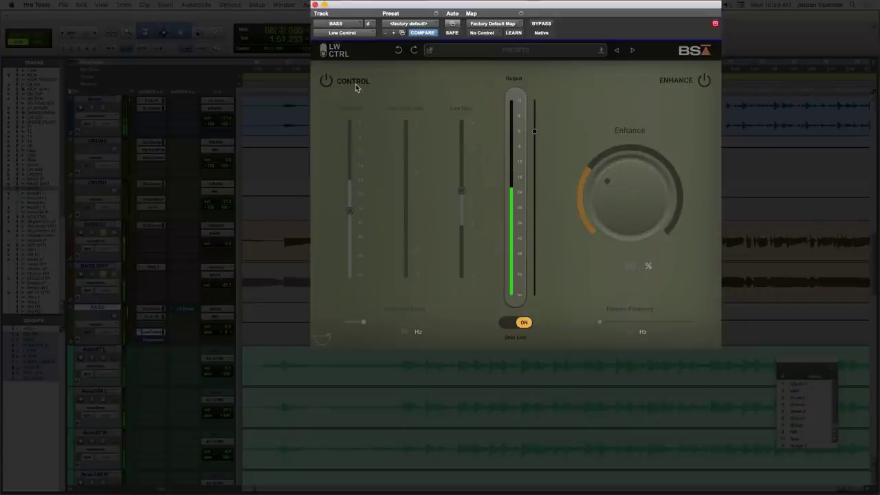
left_click(356, 84)
left_click(672, 81)
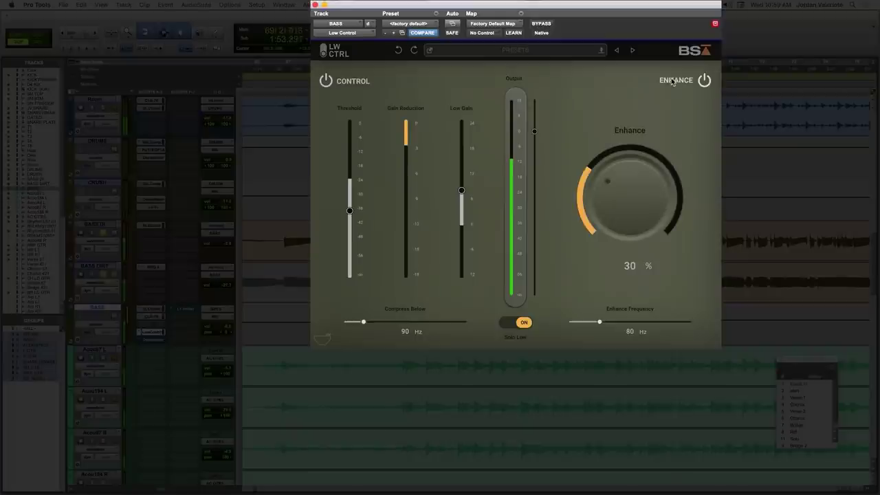
left_click(524, 322)
left_click(544, 24)
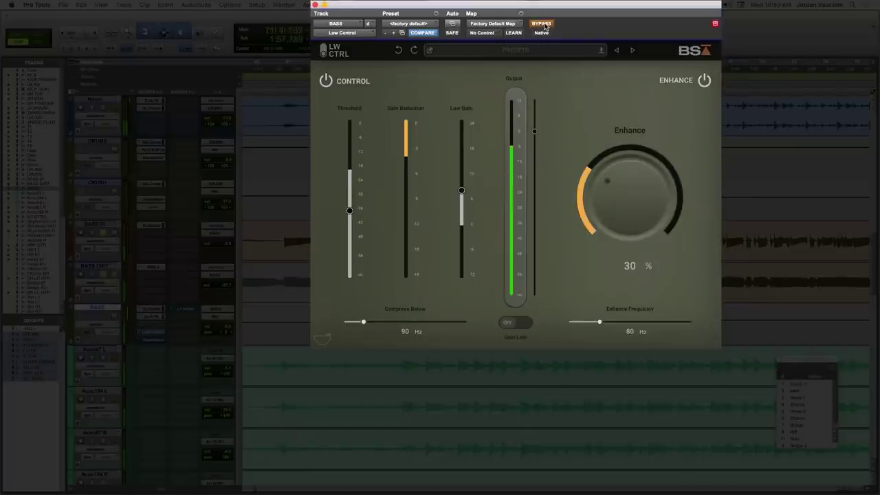
left_click(543, 25)
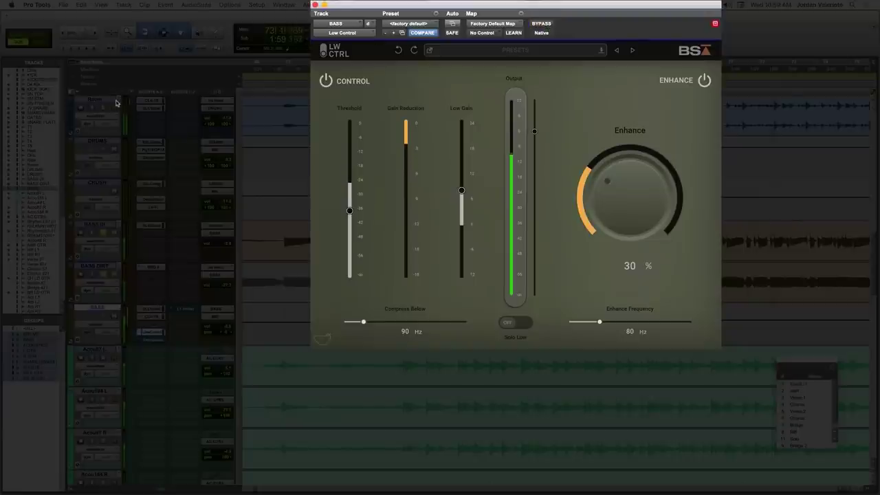
left_click(537, 26)
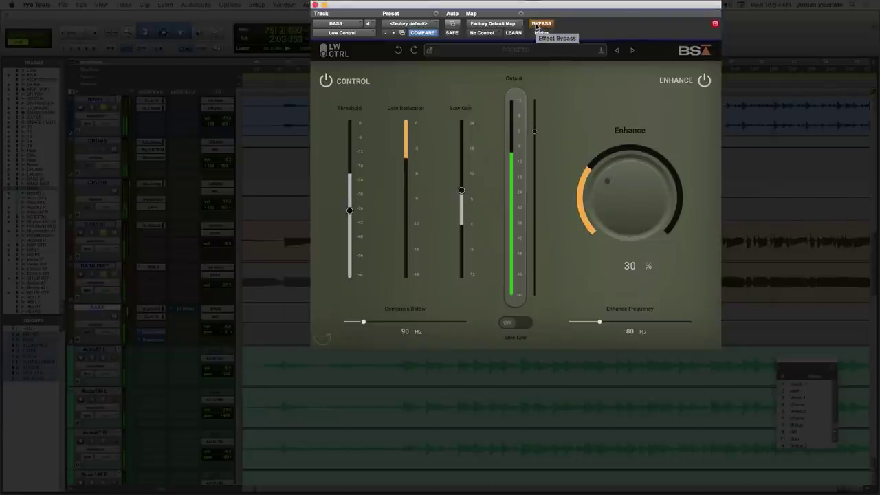
left_click(537, 25)
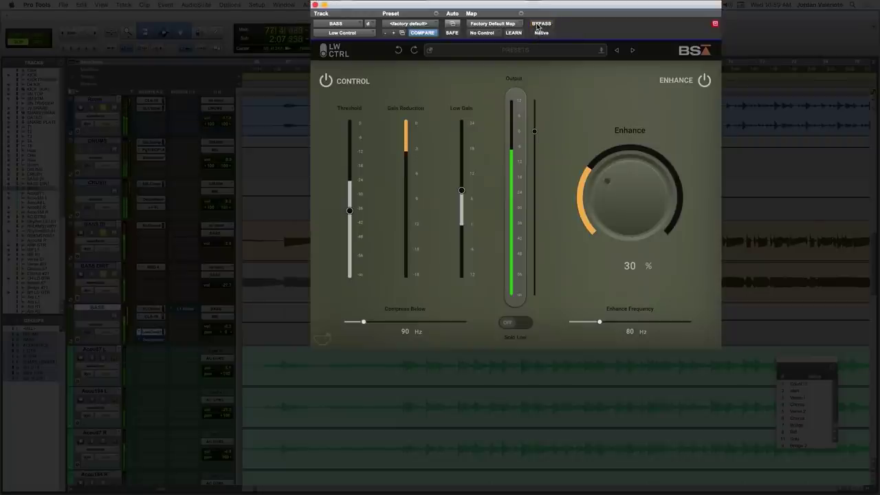
left_click(537, 26)
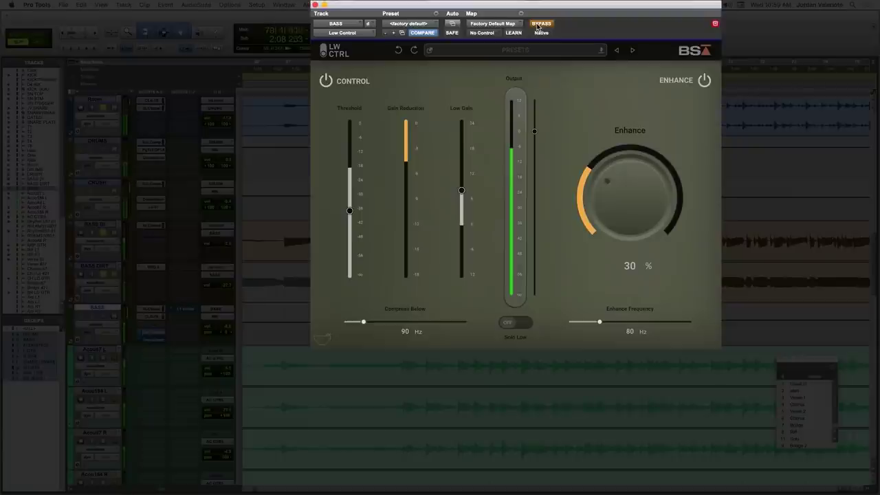
left_click(537, 25)
mouse_move(534, 130)
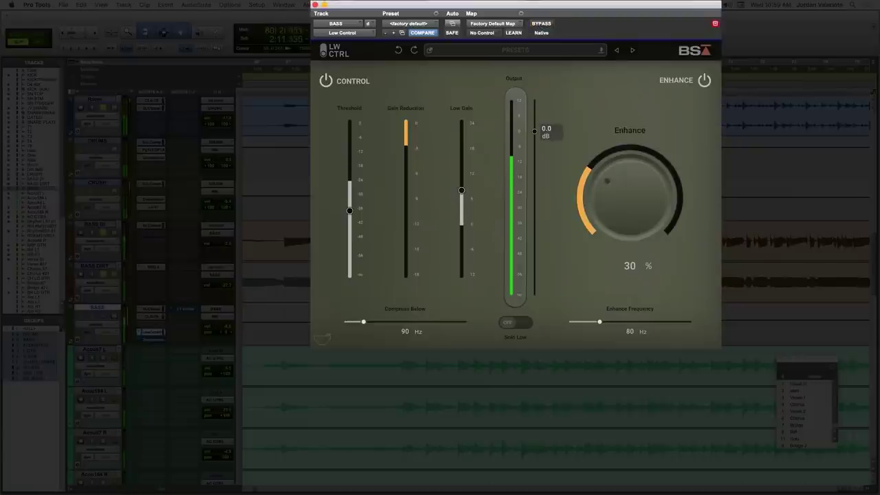
left_click(538, 25)
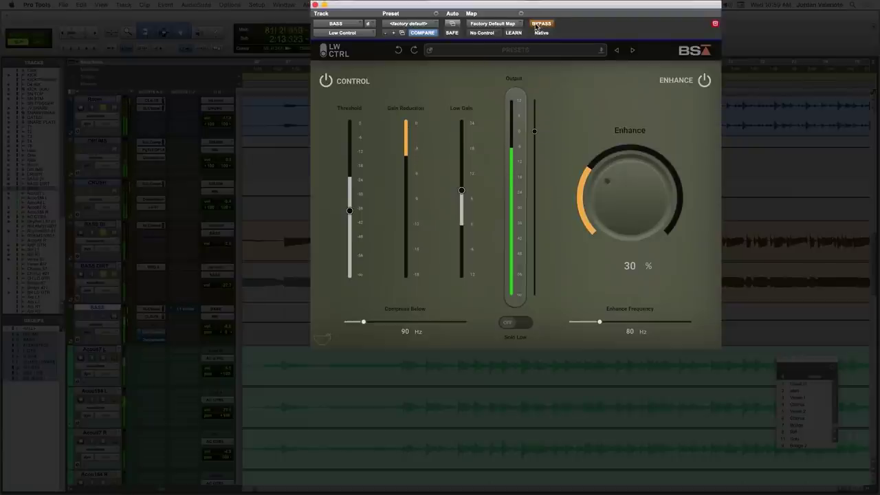
left_click(538, 25)
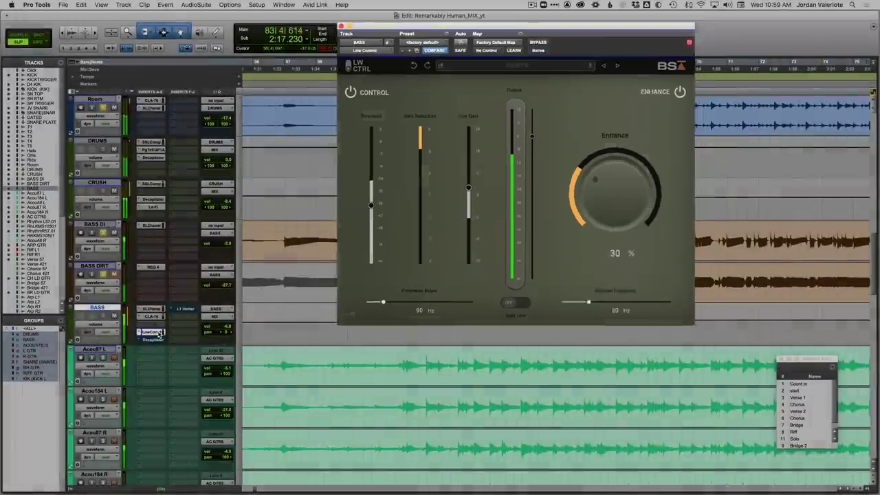
Close the BASS Low Control window, stop playback, and bring up the plug-in choices on a KICK insert
left_click(158, 334)
left_click(158, 334)
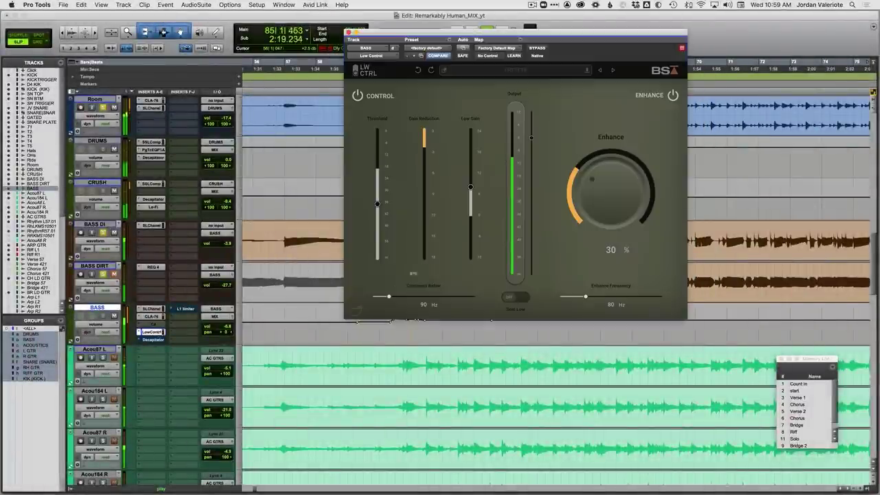
left_click(155, 335)
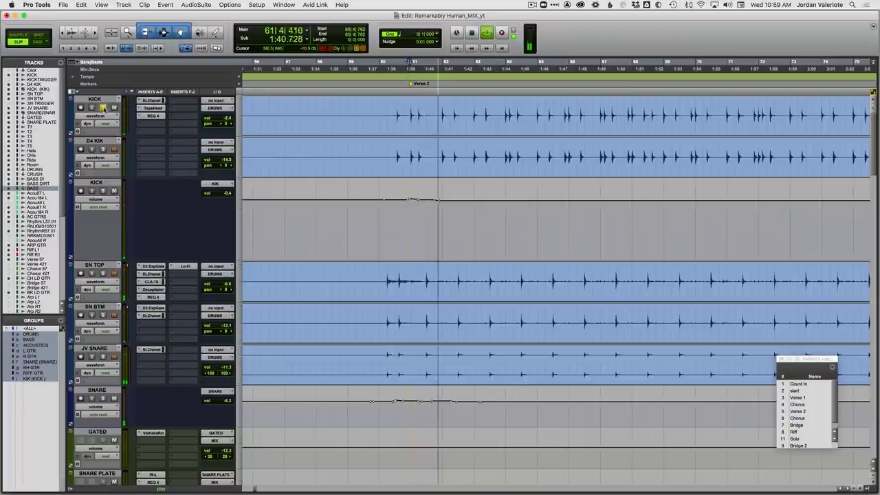
key("space")
left_click(154, 123)
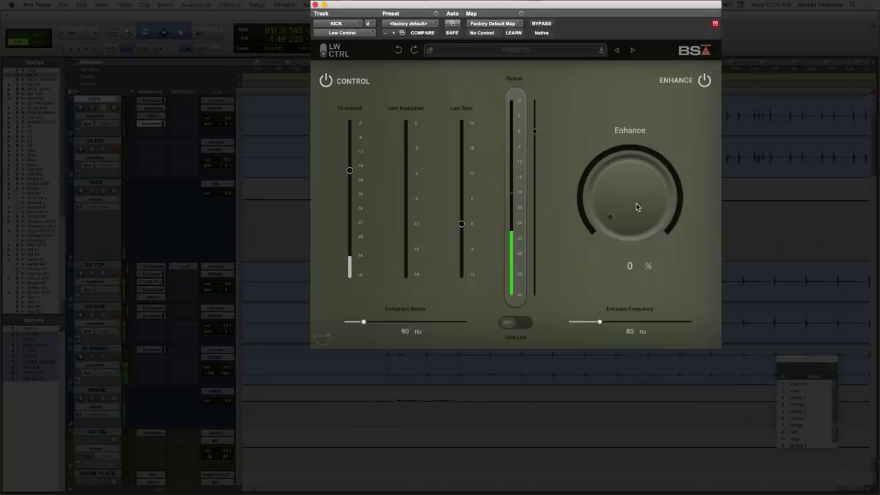
Scroll the KICK track's Low Control Enhance knob up to 5%
scroll(636, 200, "up", 2)
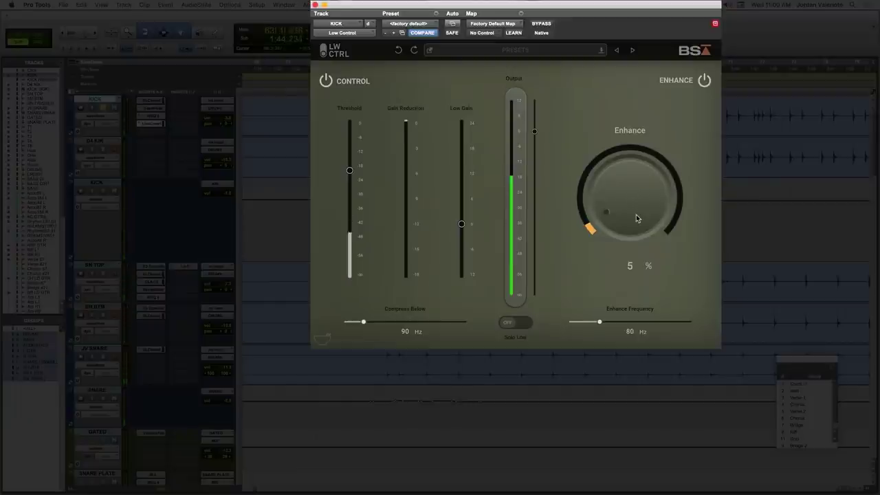
A/B the kick's Enhance section while lowering Enhance Frequency to 50 Hz
left_click(704, 81)
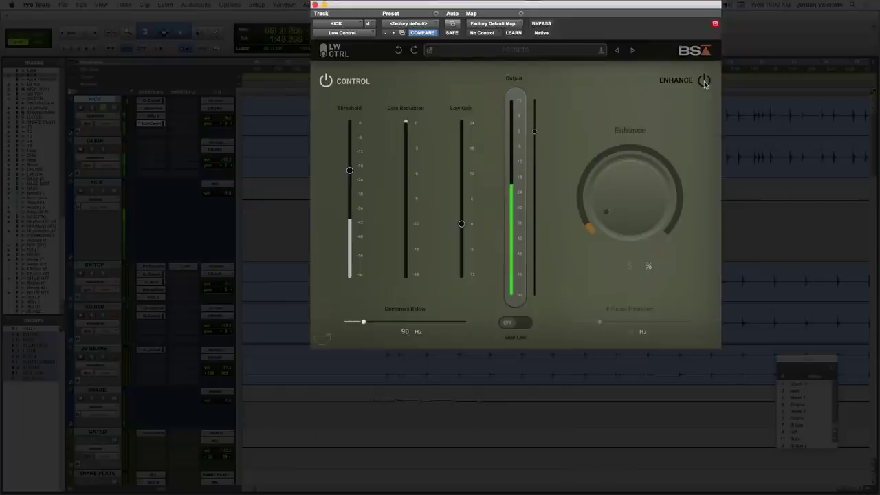
left_click(705, 81)
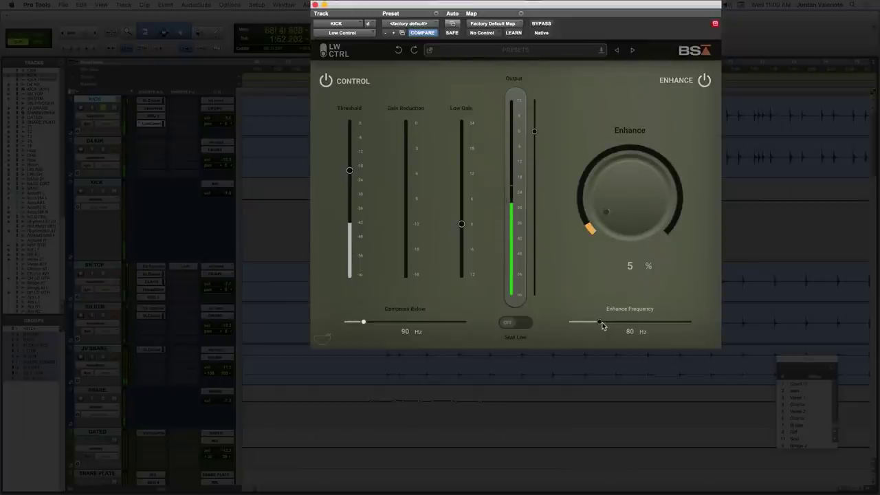
left_click_drag(600, 322, 595, 323)
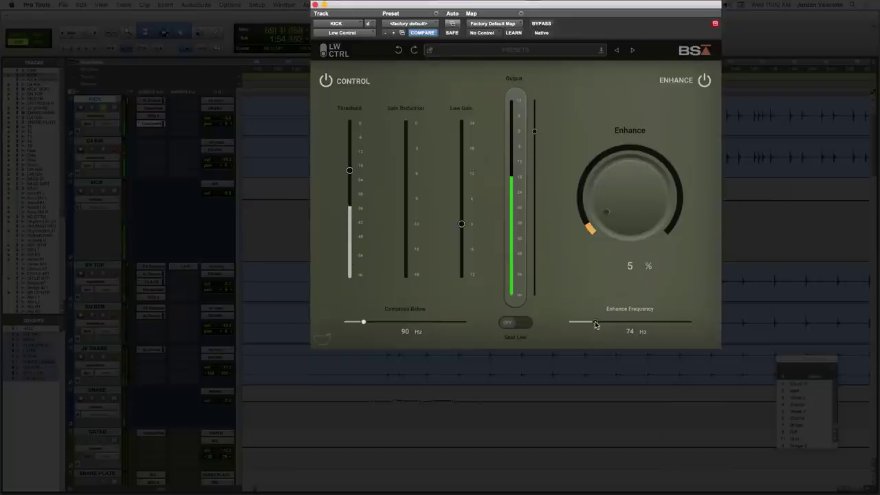
left_click(703, 81)
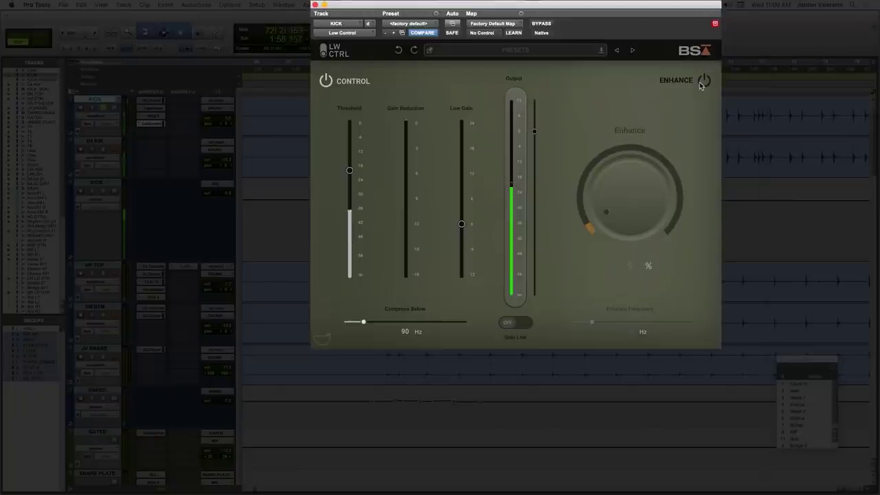
left_click(701, 81)
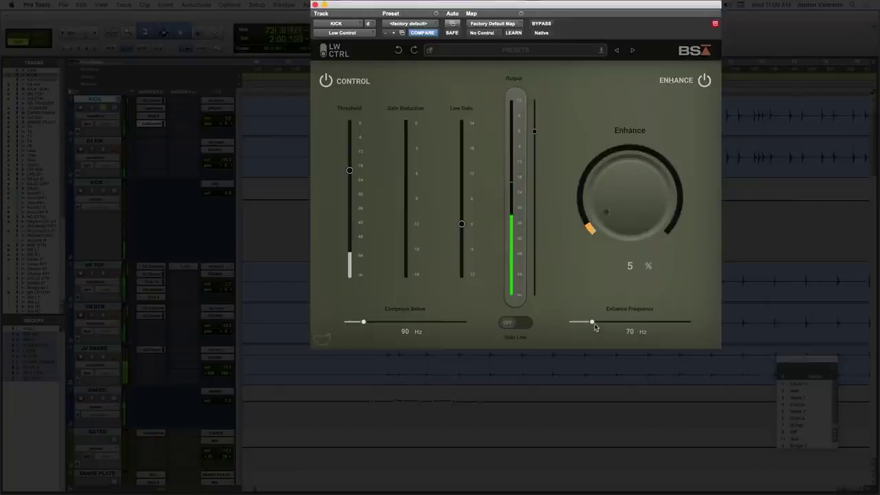
left_click_drag(592, 322, 576, 322)
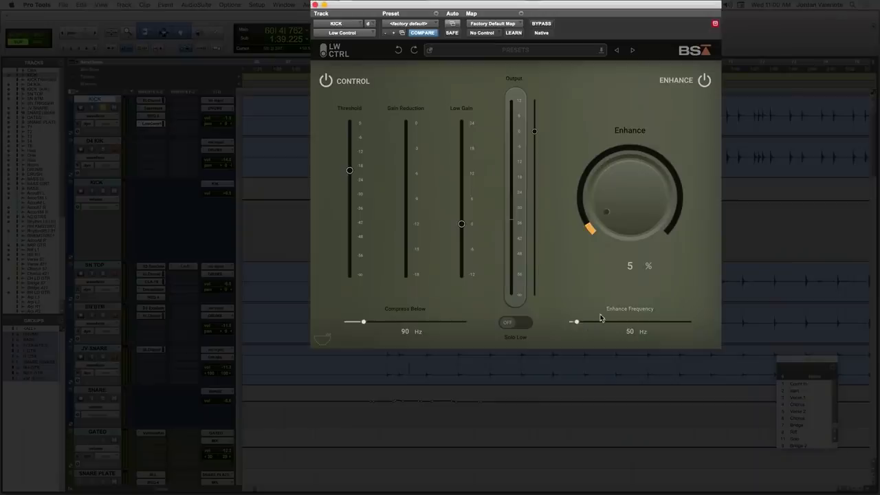
Raise kick Enhance to about 8% and nudge Enhance Frequency up to 52 Hz, comparing each change
left_click(702, 82)
left_click(701, 81)
left_click_drag(641, 197, 643, 193)
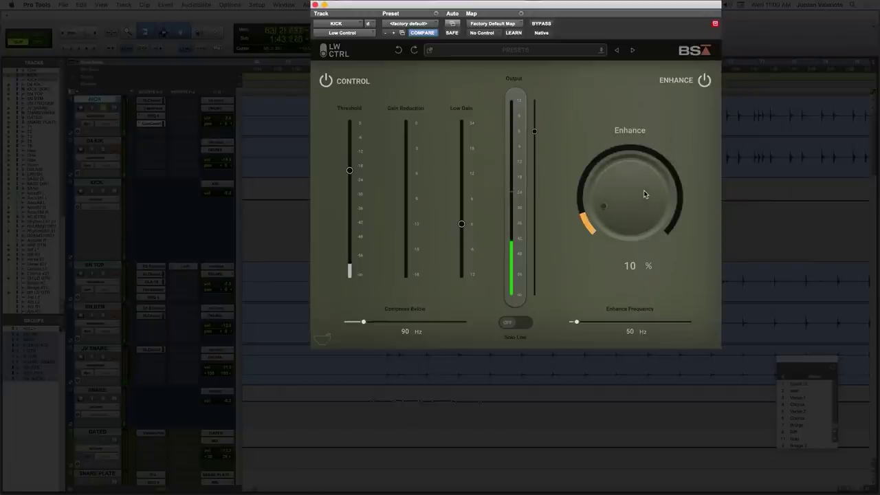
left_click(702, 81)
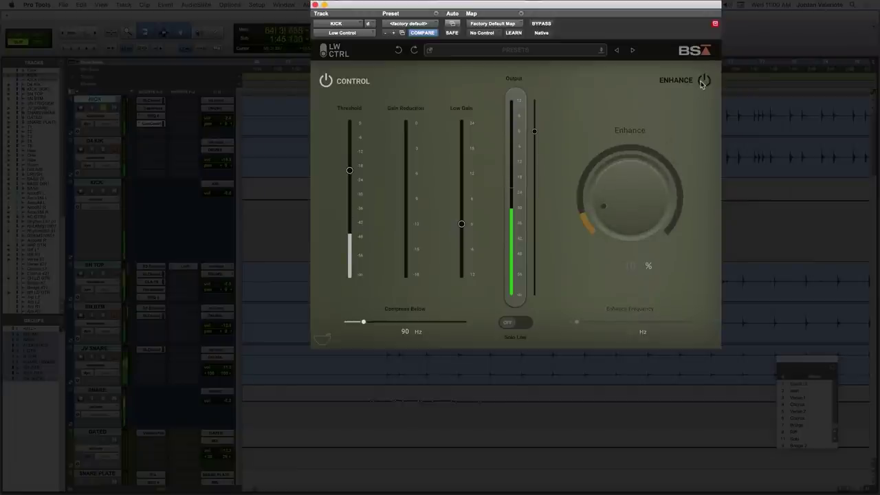
left_click(701, 81)
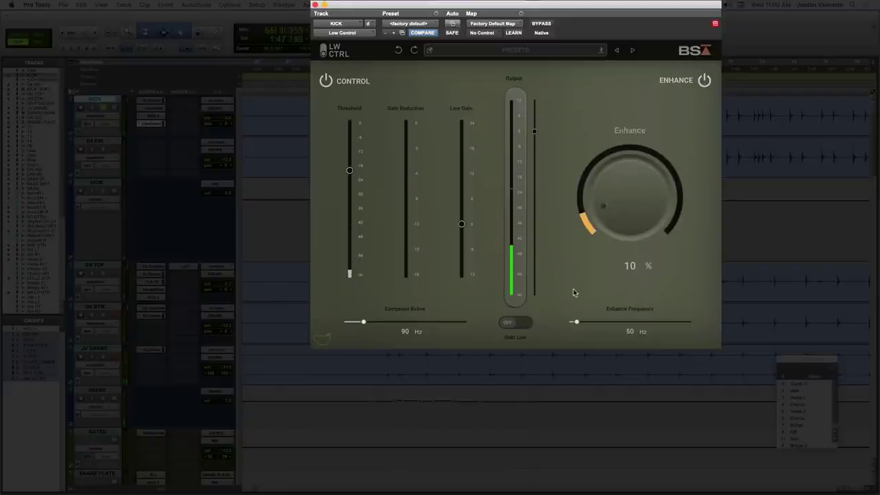
left_click_drag(576, 322, 577, 323)
scroll(633, 213, "down", 2)
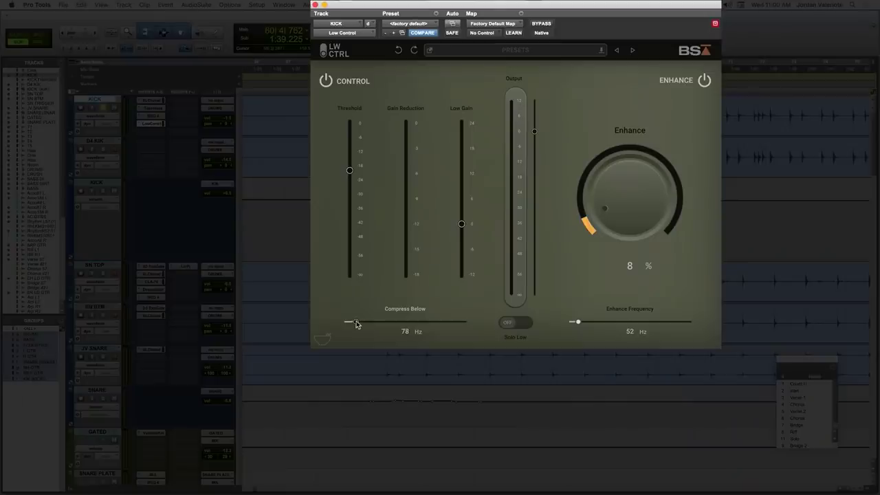
Lower the KICK Low Control threshold to about -35.6 dB, boost Low Gain to 3.5 dB, and A/B with bypass
left_click_drag(349, 171, 350, 206)
left_click_drag(461, 224, 466, 214)
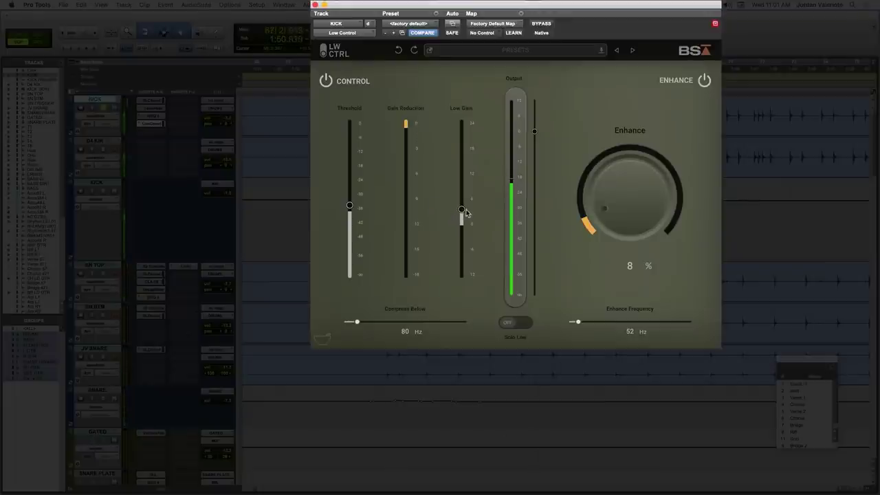
left_click(540, 24)
left_click(540, 25)
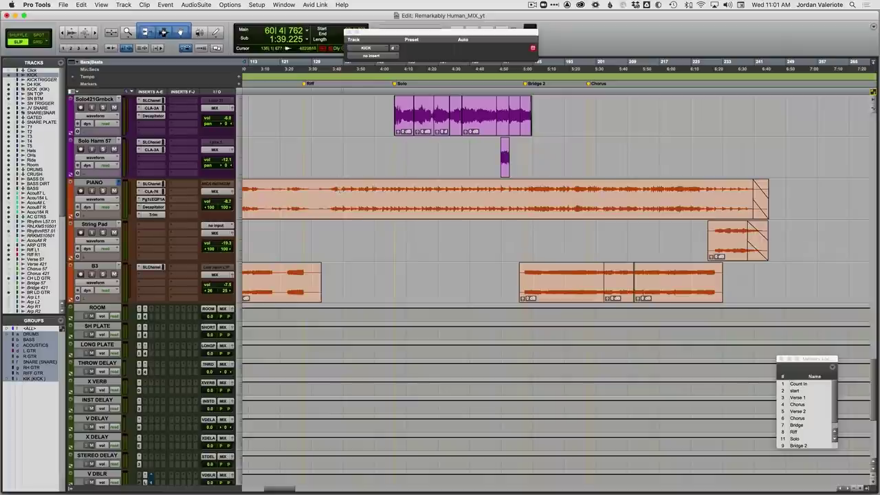
Play the mix with the PIANO track soloed, zoomed in around the playhead
key("space")
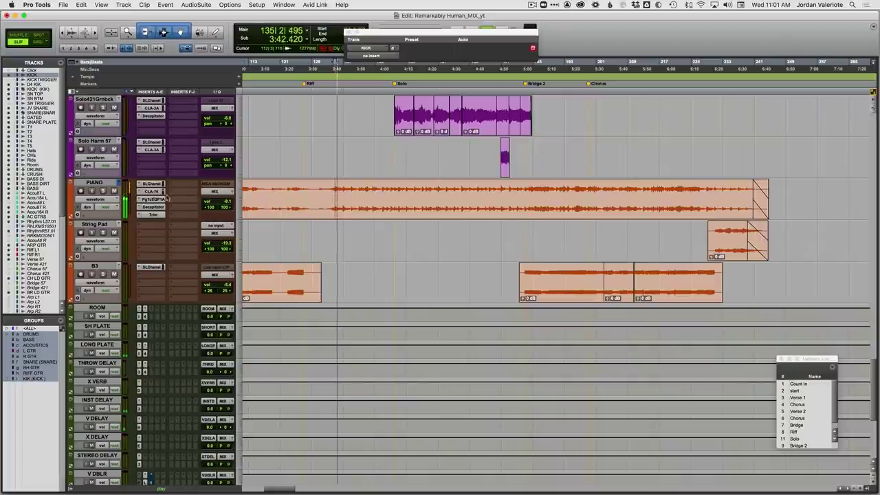
left_click(103, 191)
key("super+bracketright")
key("super+bracketright")
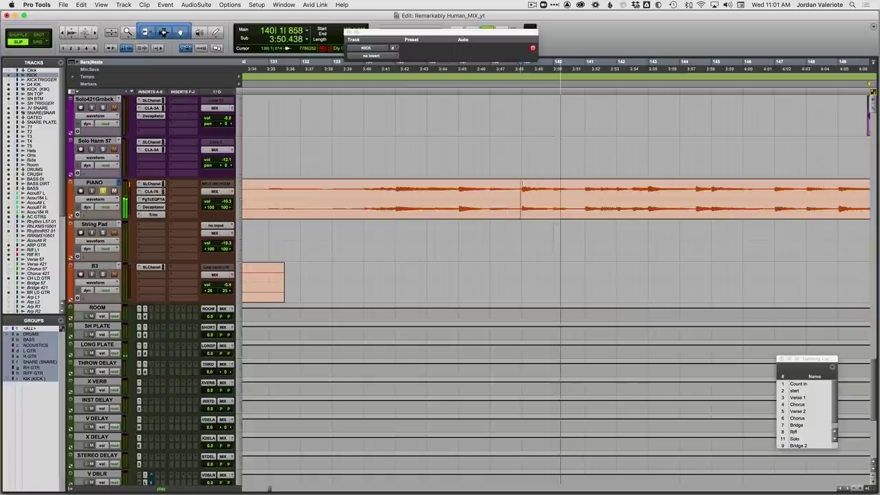
key("space")
key("space")
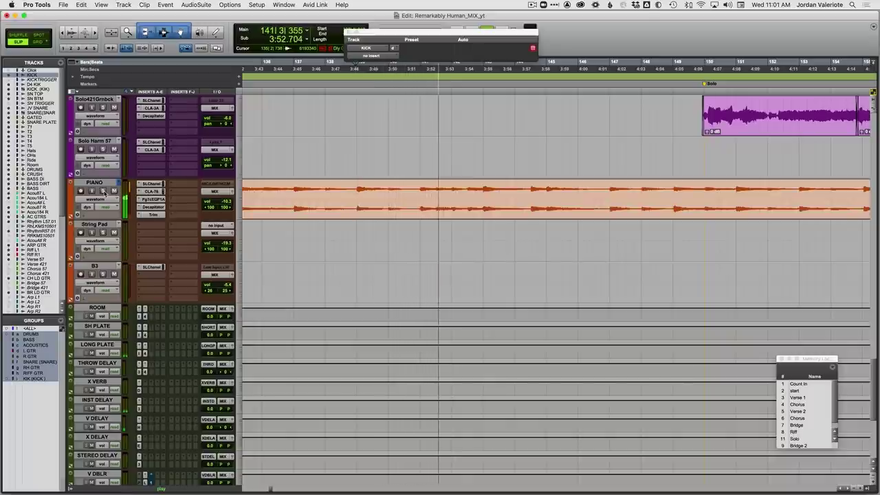
key("space")
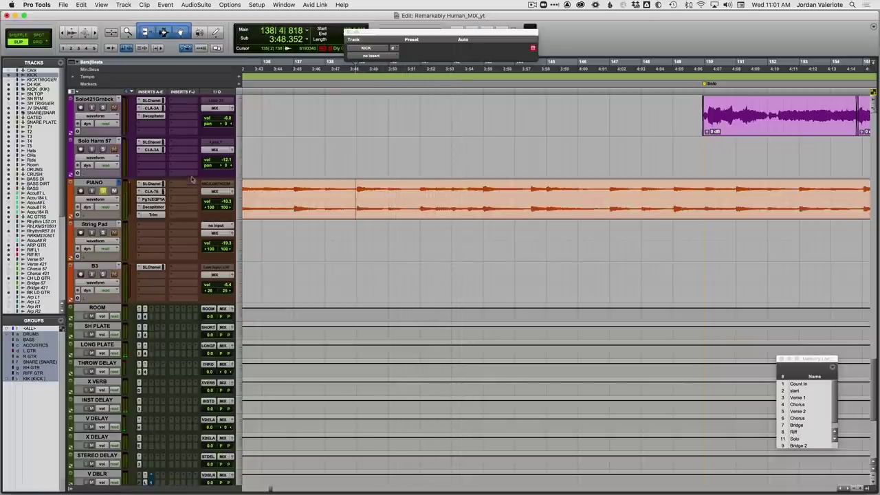
Audition the piano through its SSLChannel insert, then close the plugin window
left_click(153, 184)
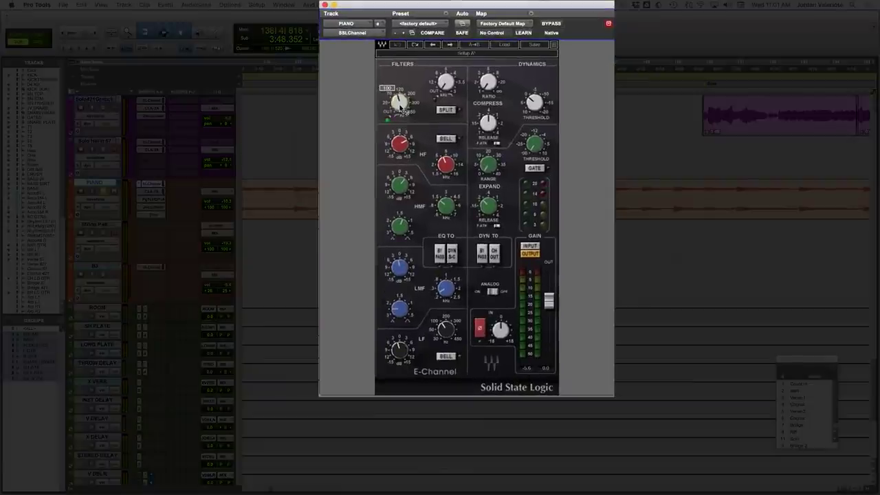
key("space")
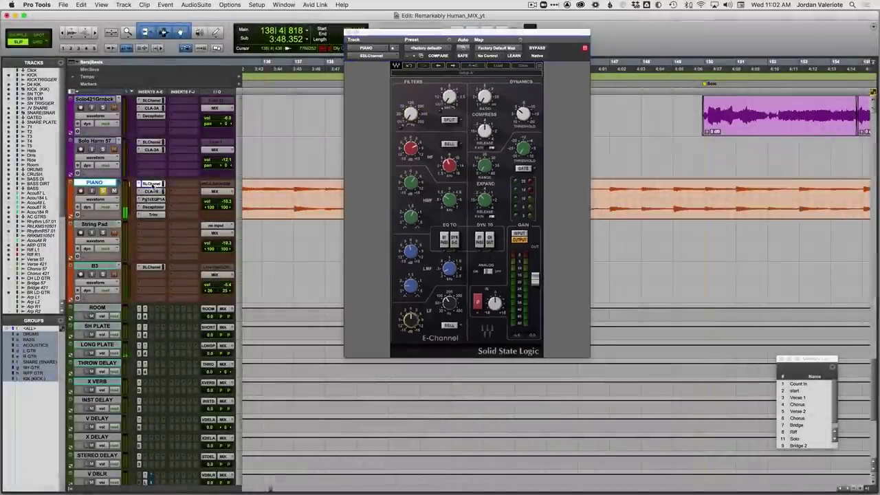
left_click(154, 184)
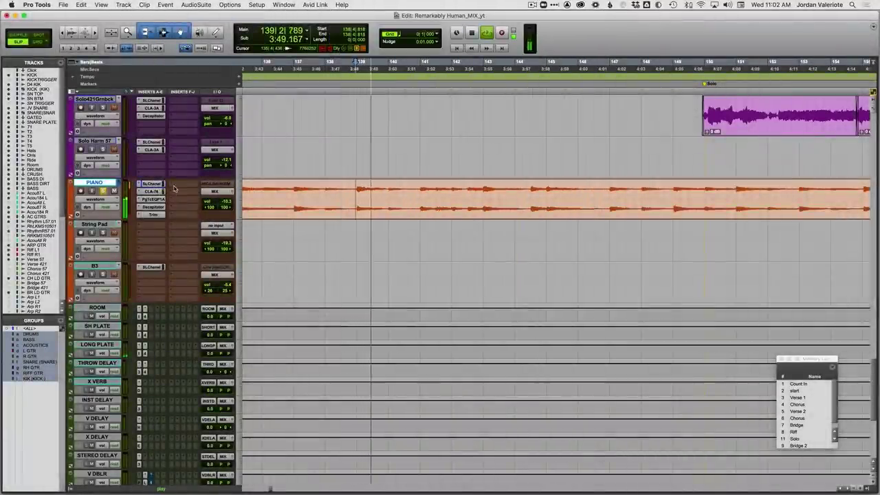
Add Low Control to PIANO, raise Compress Below past 90 Hz, and pull threshold to about -26.2 dB
left_click(183, 184)
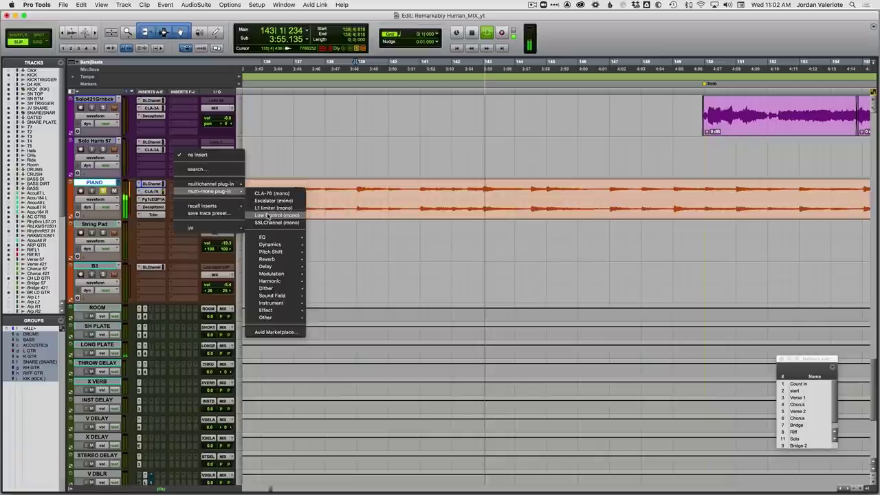
key("Escape")
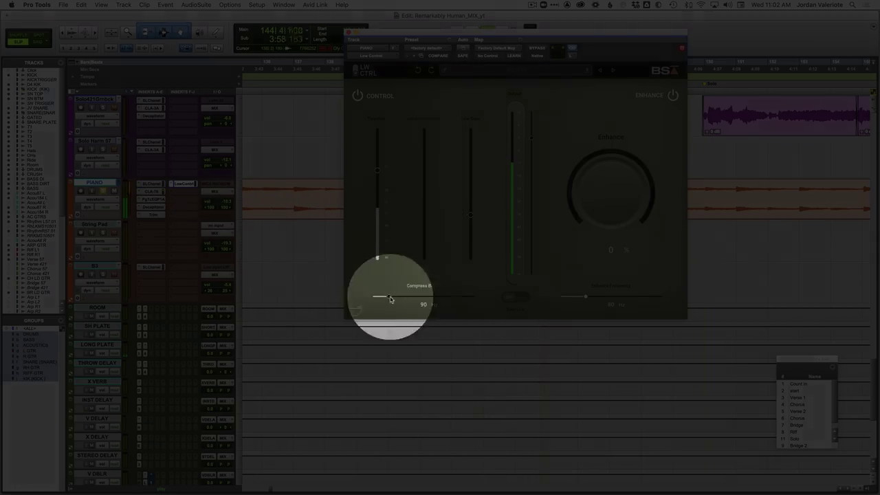
left_click_drag(390, 299, 406, 299)
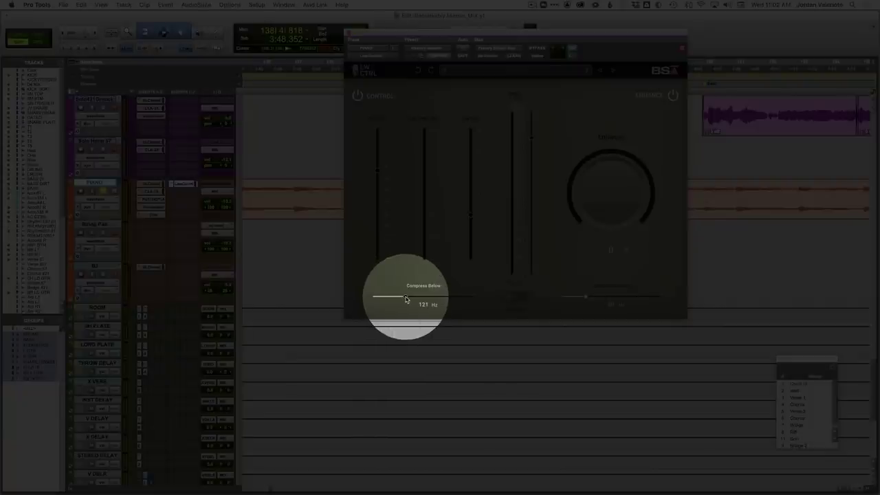
left_click_drag(376, 169, 408, 227)
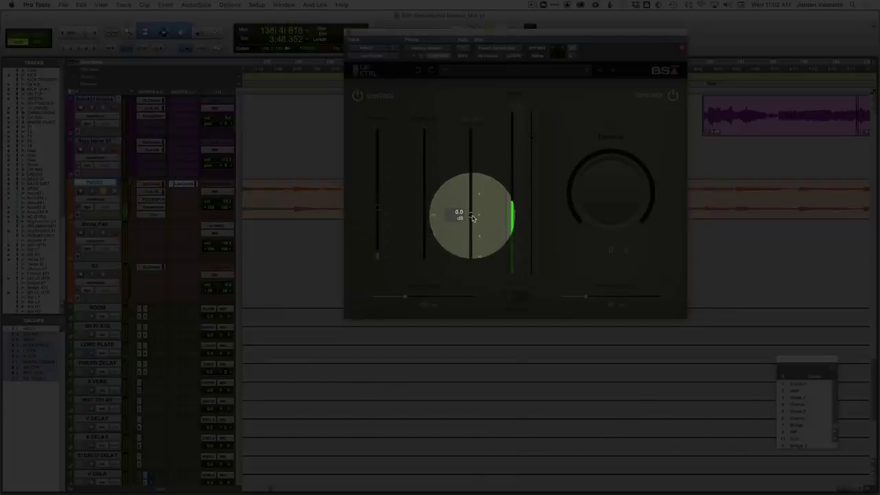
Boost Low Gain to about 9.1 dB and toggle the Control section to compare
left_click_drag(472, 217, 475, 177)
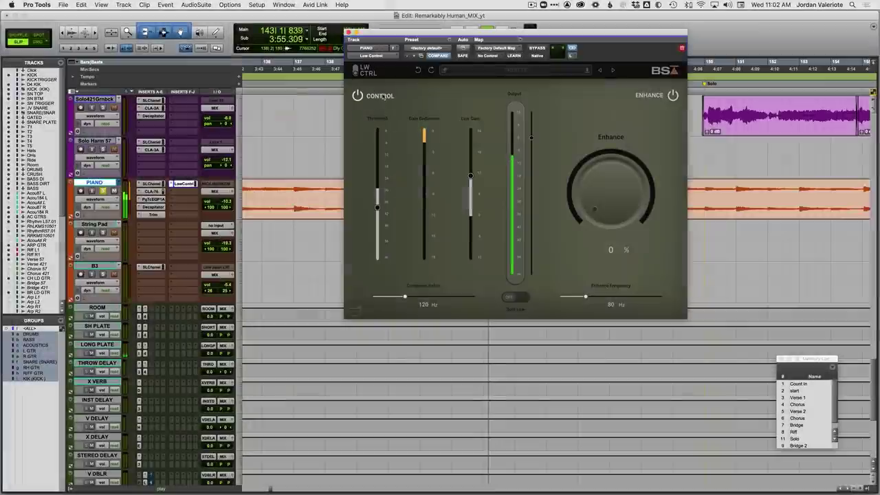
left_click(382, 96)
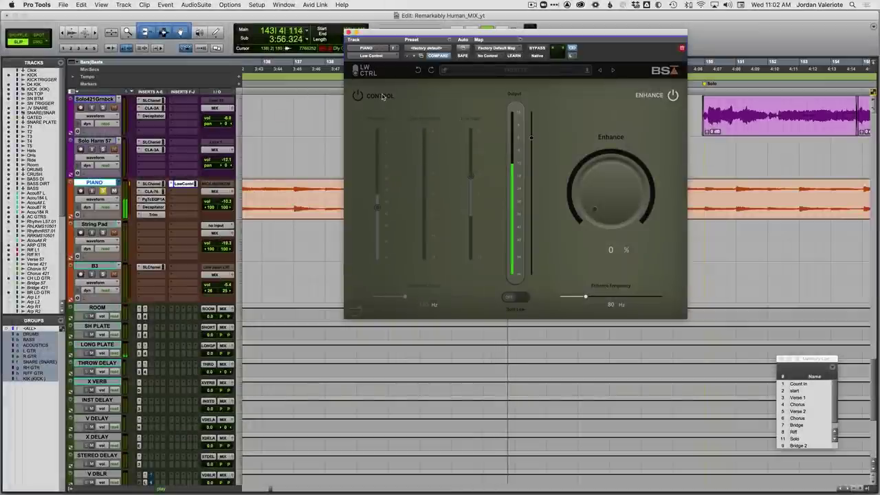
left_click(382, 96)
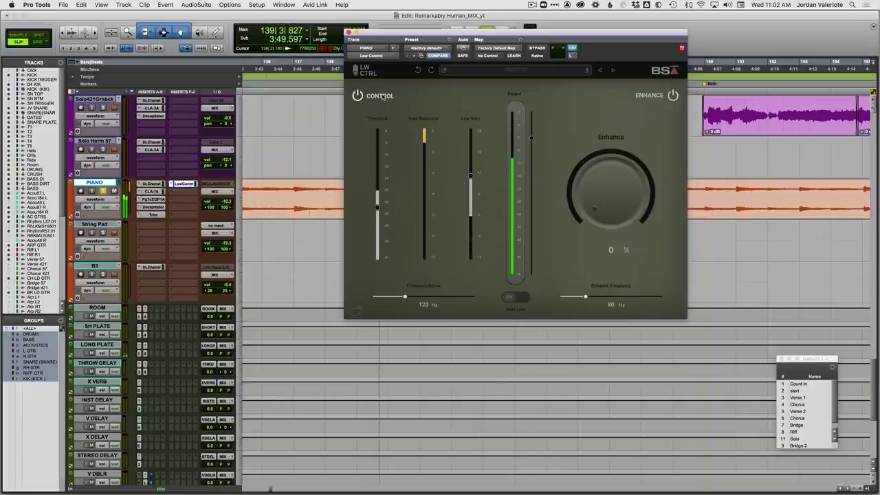
left_click(382, 96)
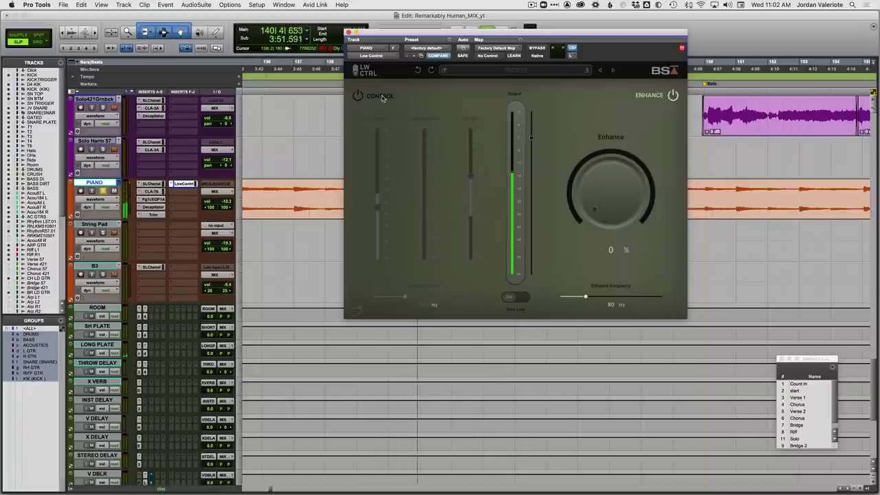
left_click(383, 97)
Bring Low Gain back down toward 5.7 dB and A/B the plugin with bypass
left_click_drag(461, 176, 461, 203)
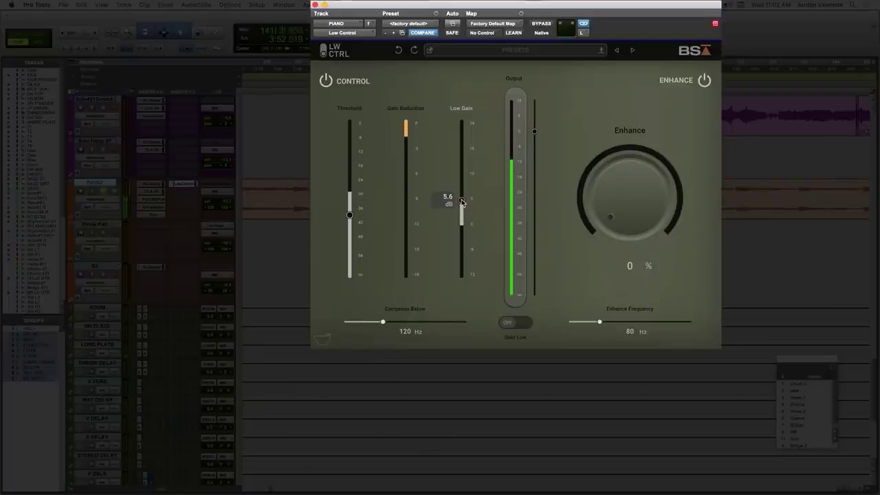
left_click(535, 24)
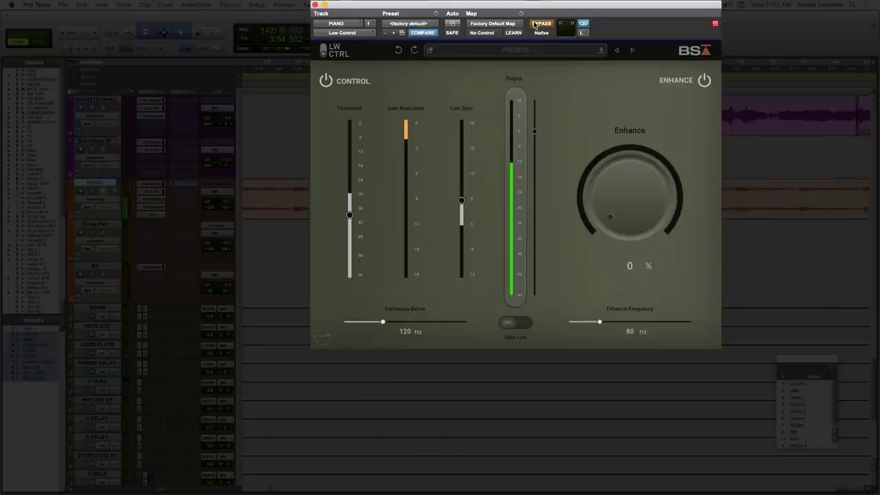
left_click(535, 25)
mouse_move(463, 206)
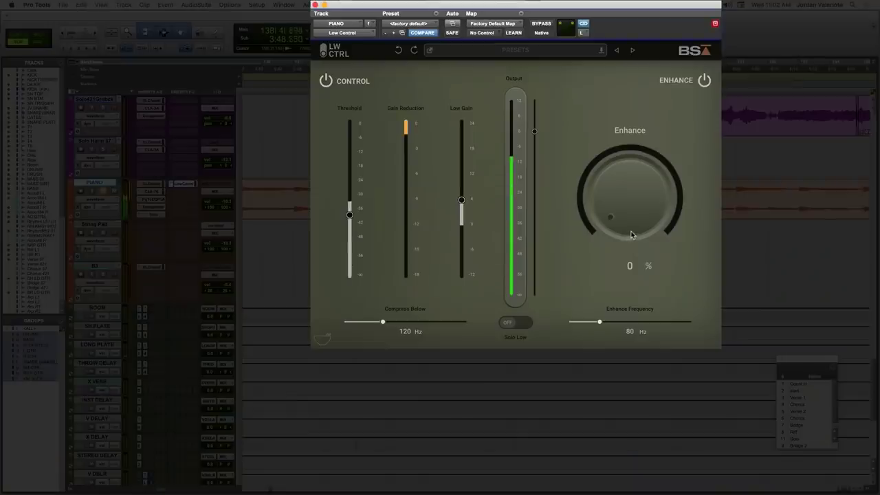
Raise PIANO's Enhance to 50%, comparing with the Enhance section toggled, then bypass the plugin
left_click_drag(634, 215, 635, 213)
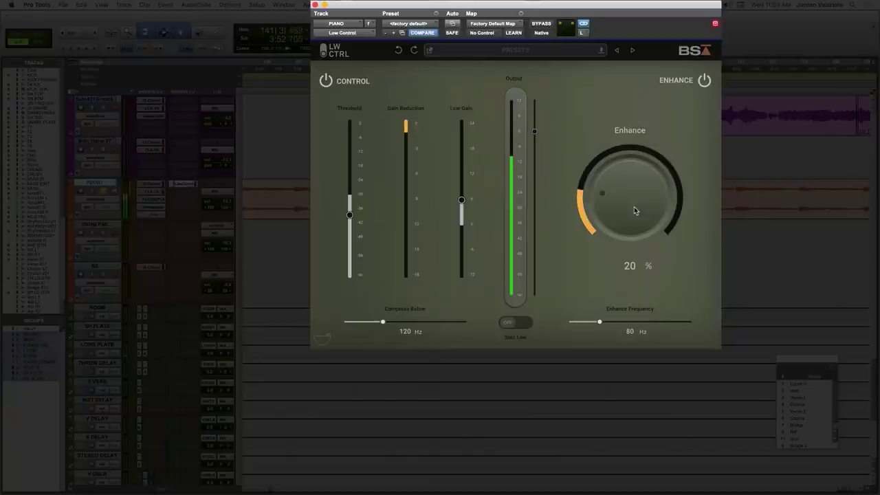
left_click(699, 81)
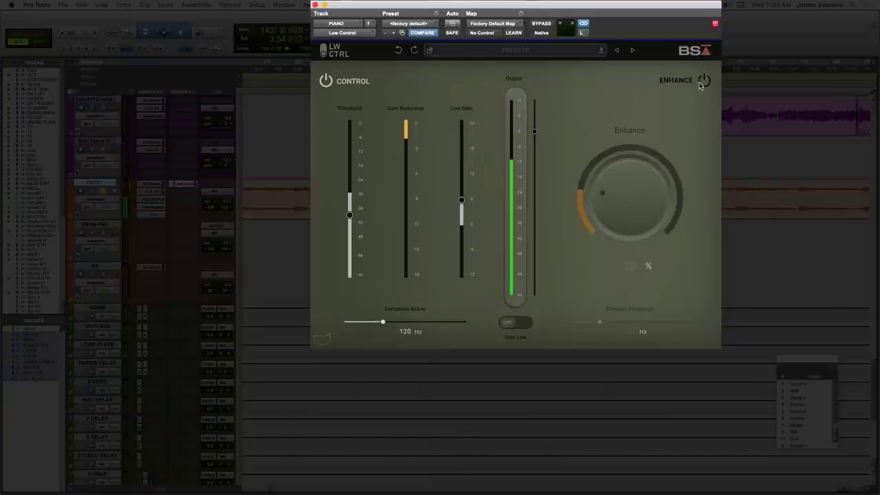
left_click(700, 81)
left_click_drag(647, 183, 653, 154)
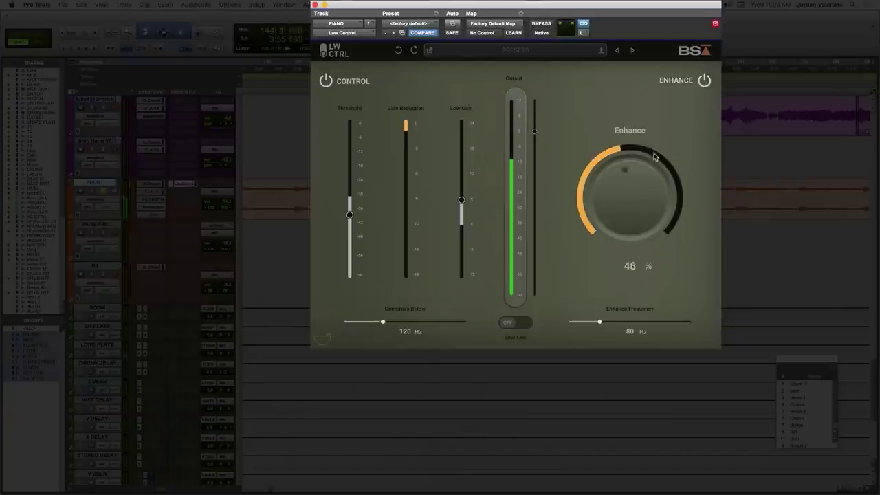
left_click_drag(647, 191, 677, 136)
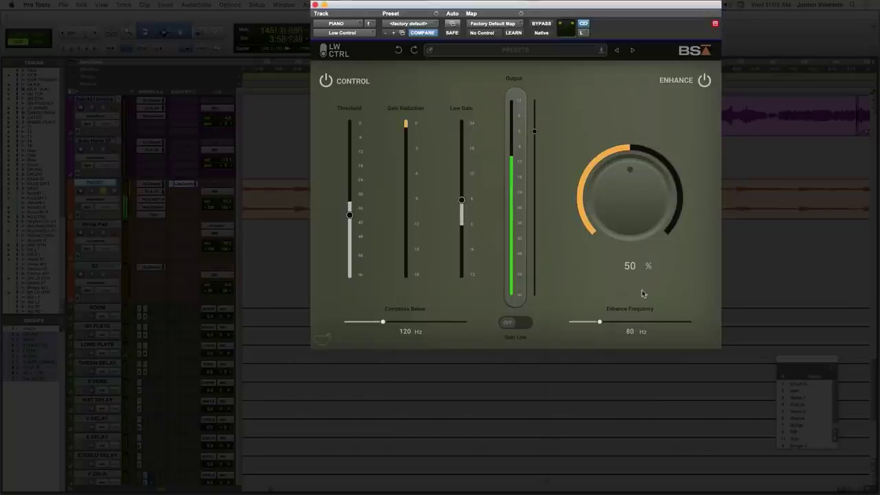
left_click(703, 81)
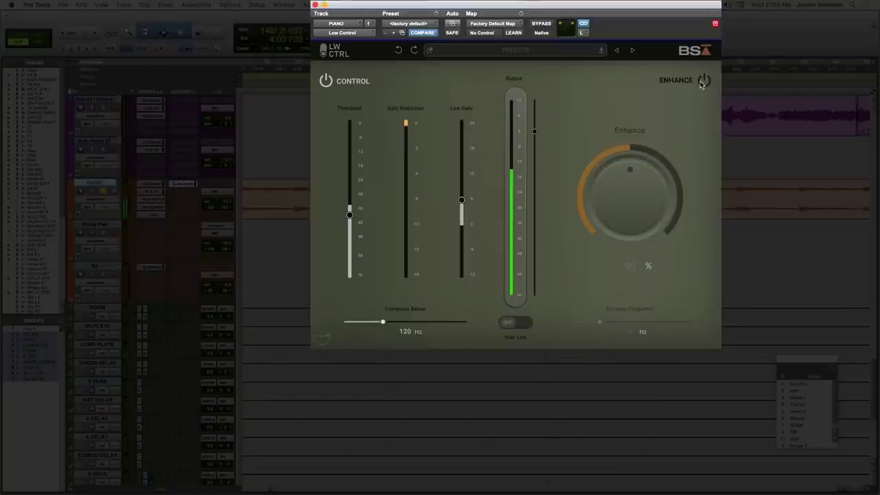
left_click(702, 81)
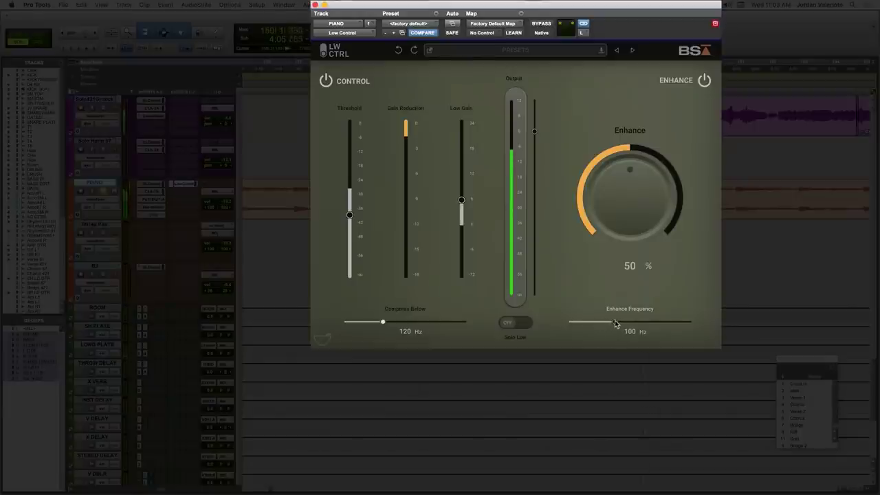
left_click(543, 25)
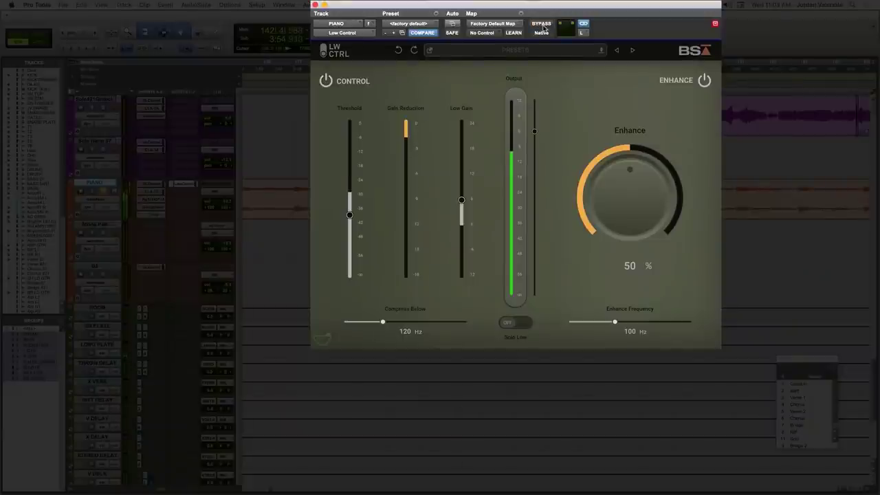
A/B PIANO's Low Control with bypass, then set Enhance Frequency to 75 Hz with Enhance at 50%
left_click(542, 25)
left_click(542, 25)
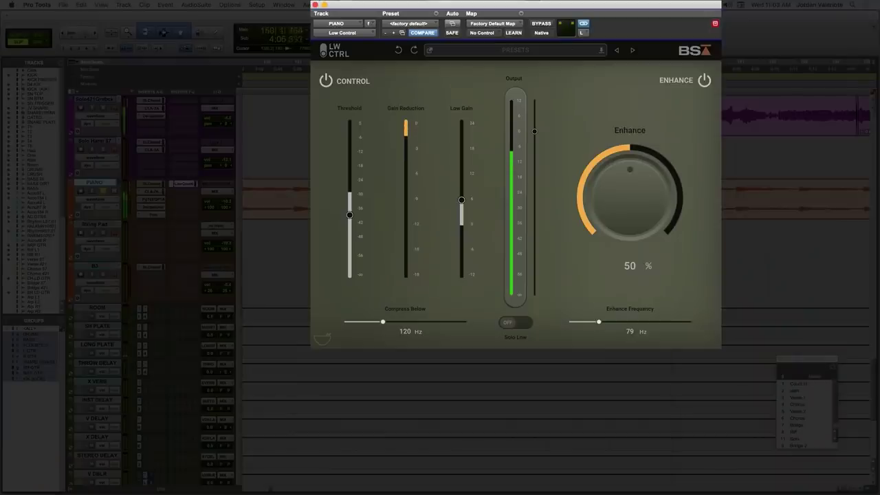
left_click(542, 24)
left_click(542, 24)
left_click_drag(598, 327, 595, 325)
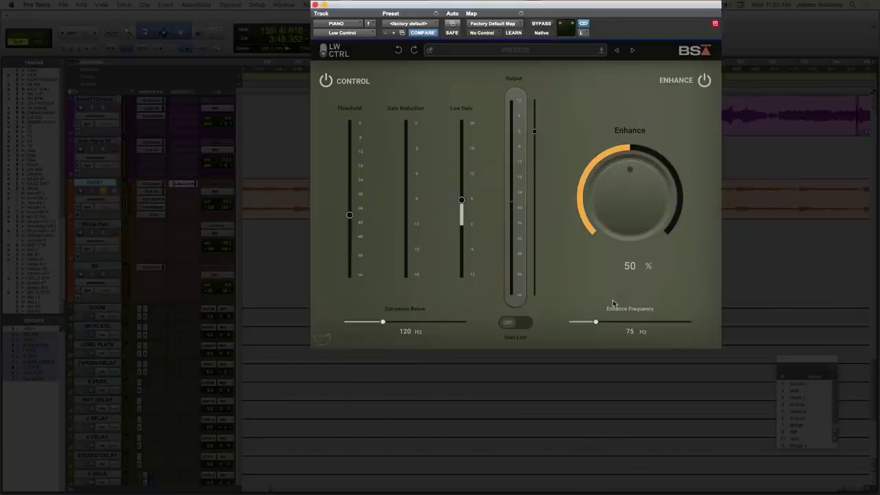
left_click_drag(611, 262, 611, 262)
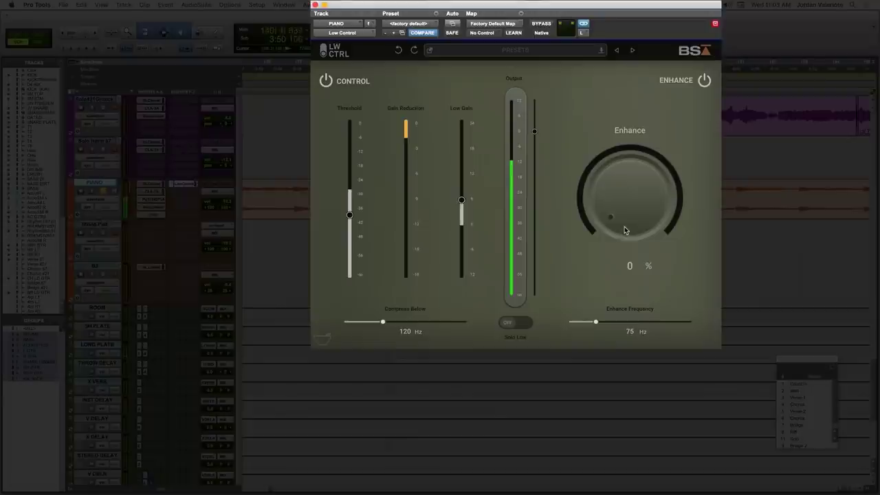
left_click_drag(625, 229, 640, 185)
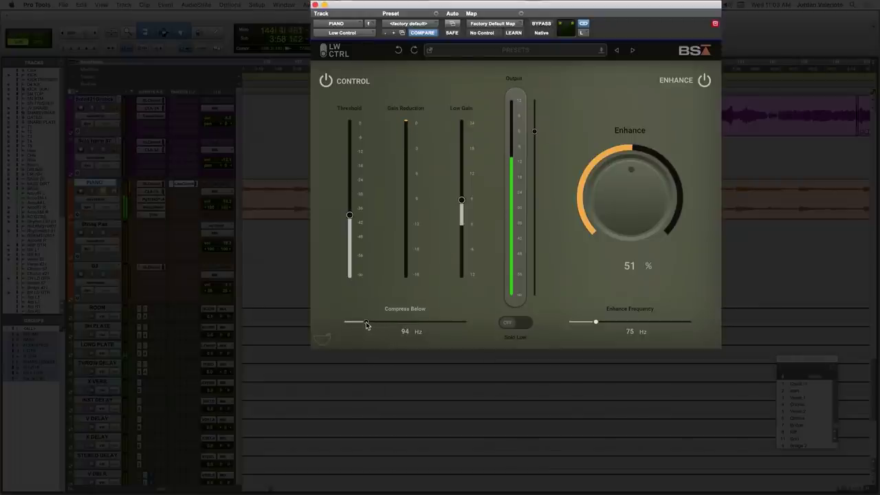
Lower Threshold to -44.1 dB, set Low Gain to about 10 dB, and compare with bypass
left_click_drag(350, 215, 350, 229)
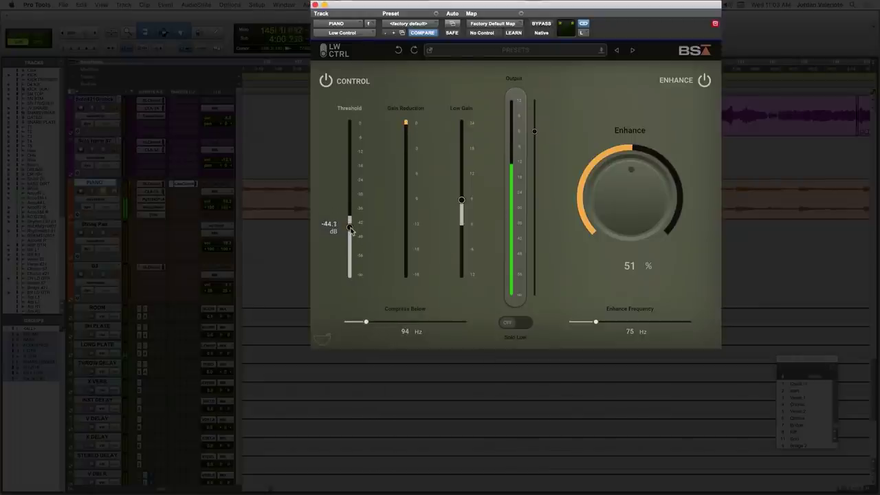
left_click_drag(464, 202, 465, 177)
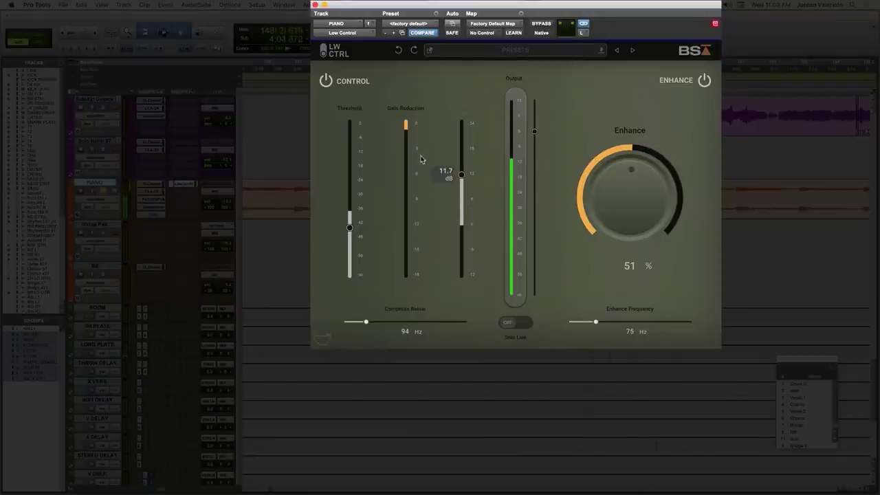
left_click_drag(461, 175, 463, 185)
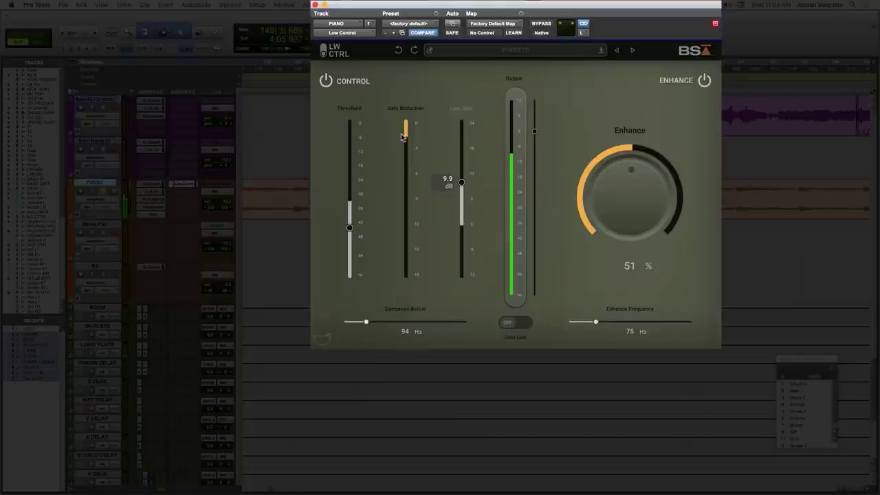
left_click(541, 25)
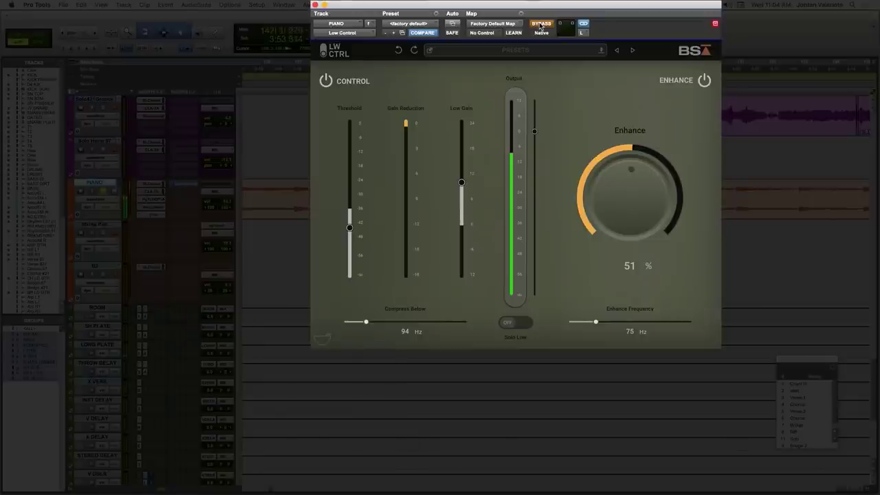
left_click(541, 24)
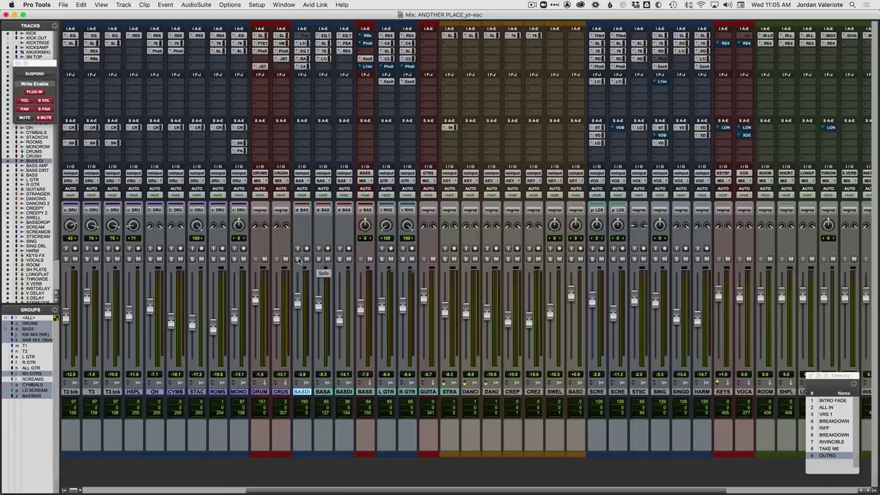
Play the second mix with drums and bass soloed, raise BASS Low Gain to 7.0 dB, and A/B with bypass
key("space")
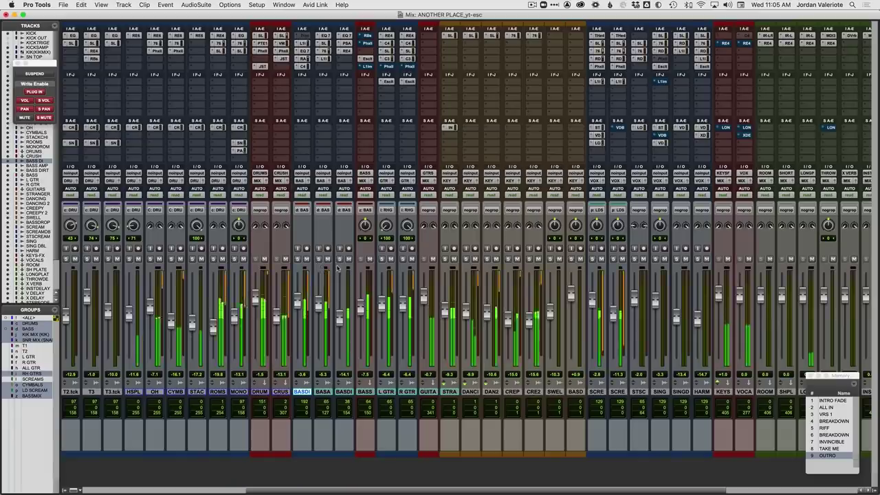
left_click(299, 258)
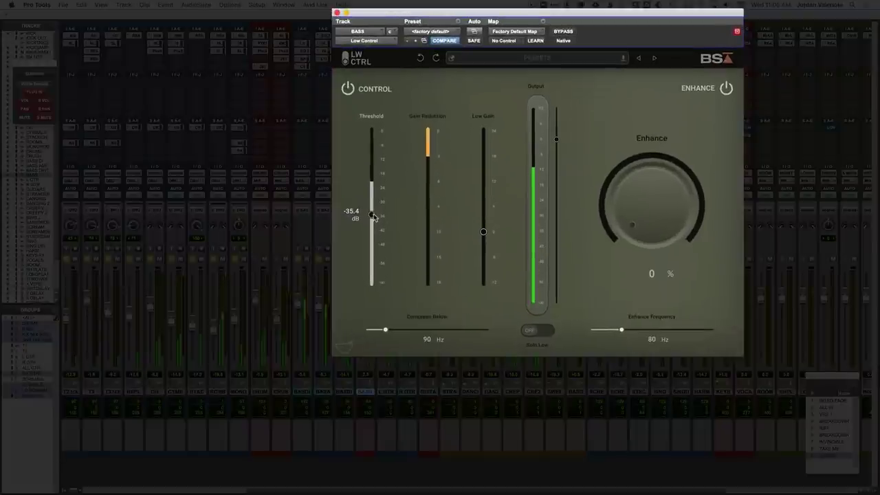
left_click_drag(481, 235, 484, 205)
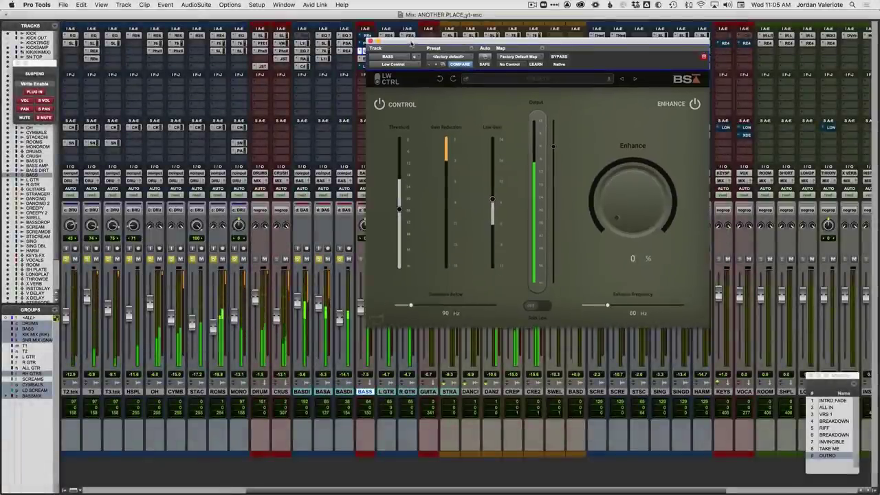
left_click_drag(410, 42, 459, 44)
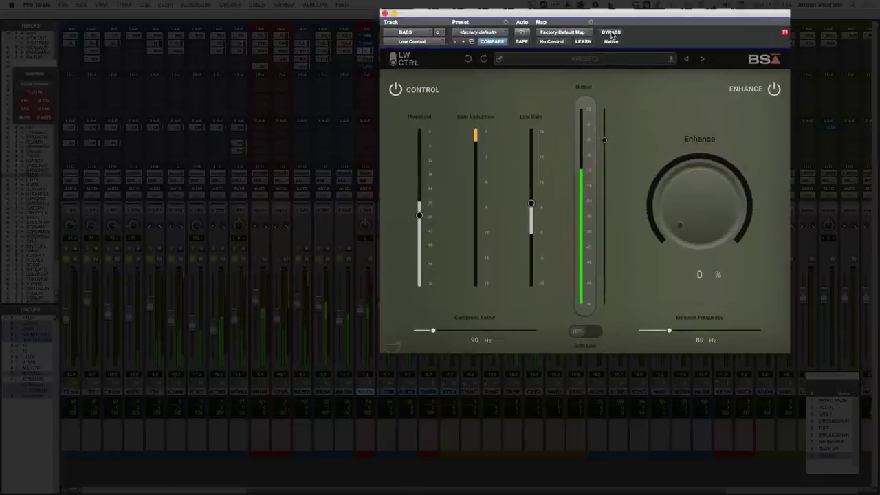
left_click(612, 33)
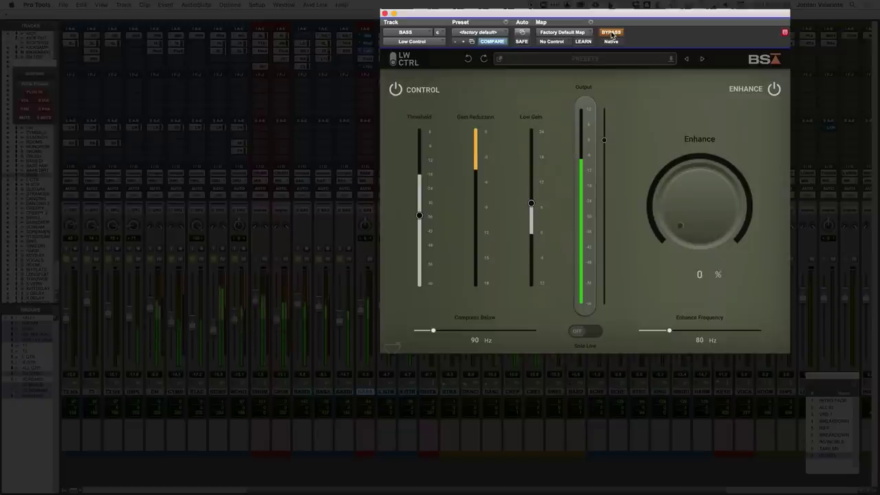
left_click(611, 33)
mouse_move(532, 207)
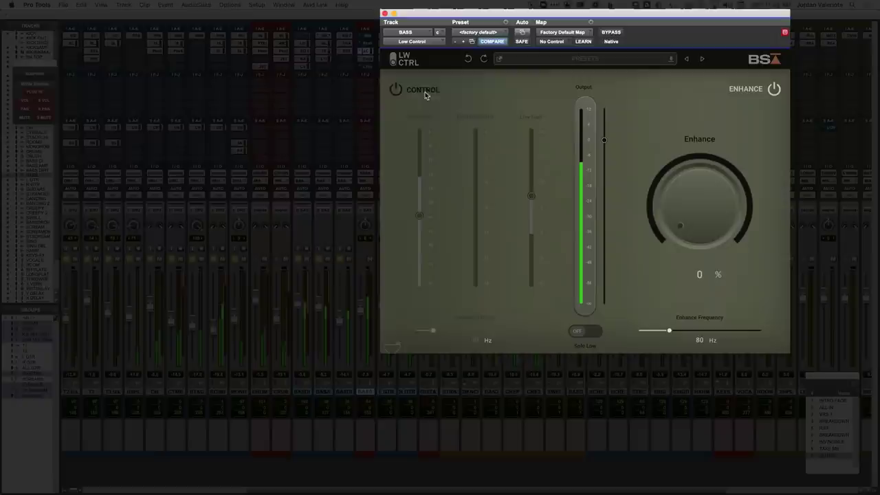
Turn the BASS Control section back on, set Low Gain to 7.0 dB and Enhance to 20%
left_click(425, 92)
mouse_move(532, 196)
left_mouse_down()
mouse_move(539, 280)
mouse_move(541, 197)
left_mouse_up()
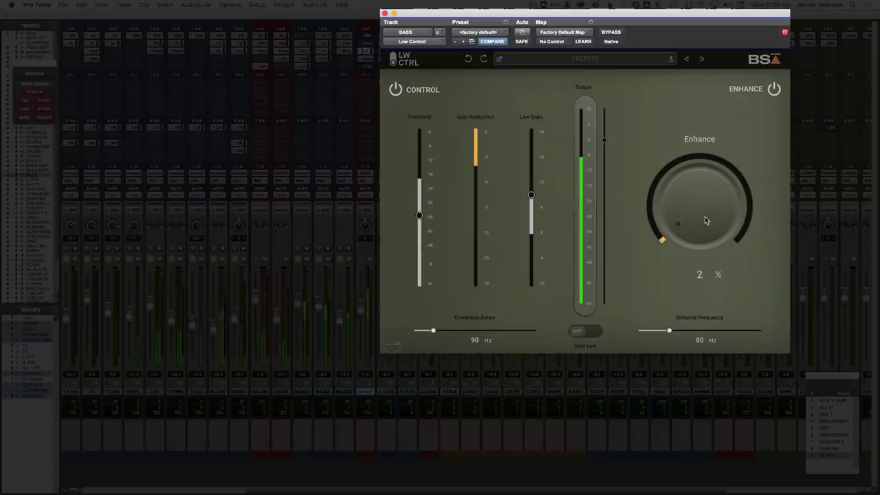
left_click_drag(705, 220, 705, 204)
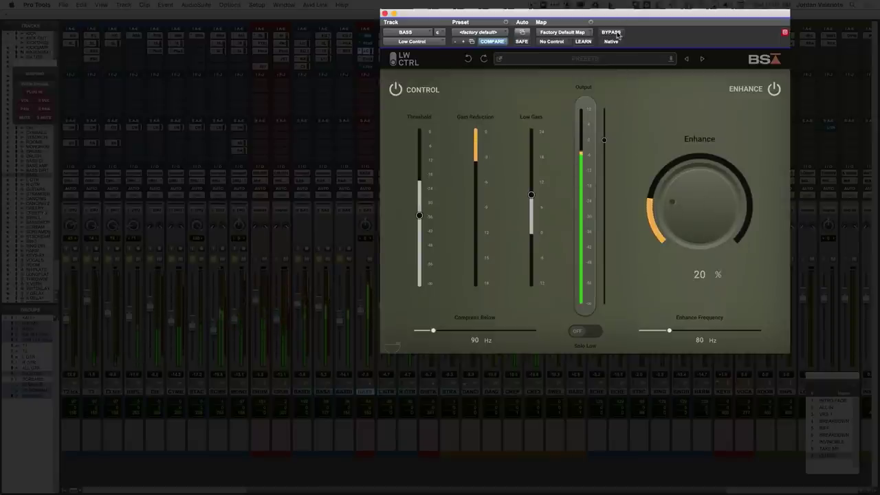
left_click_drag(538, 188, 538, 196)
Compare the BASS Low Control repeatedly with bypass, leaving the plugin active
left_click(615, 34)
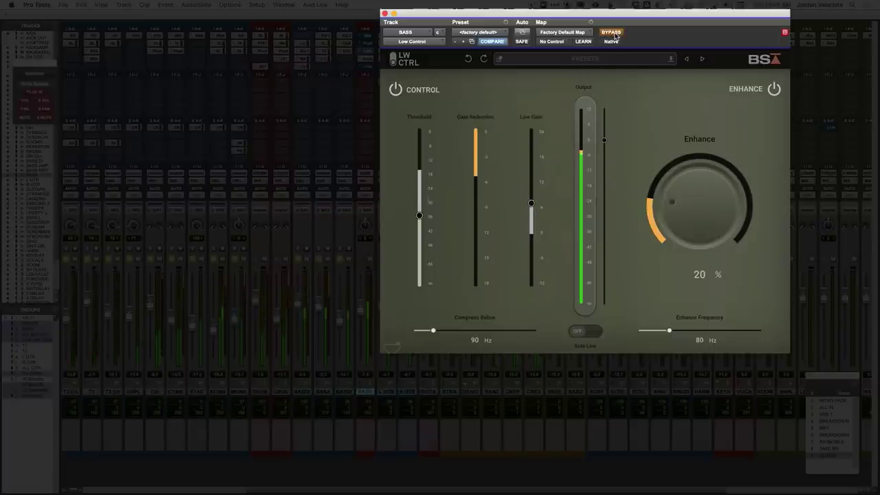
left_click(614, 33)
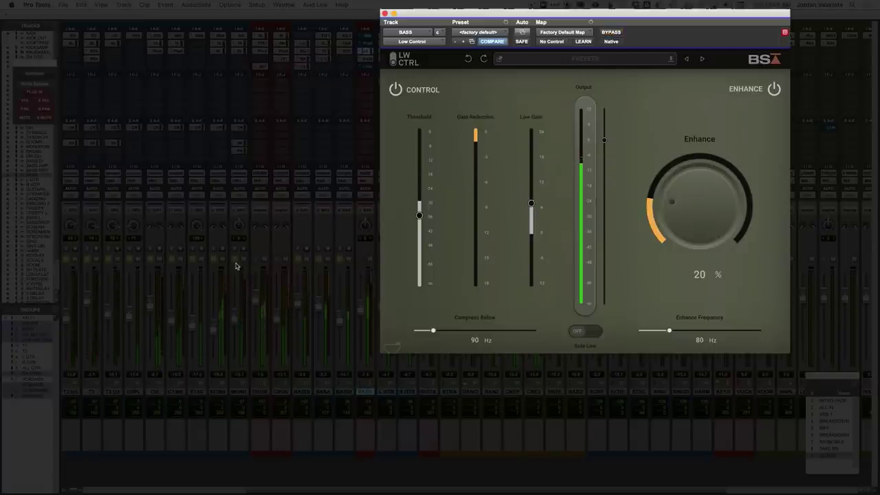
left_click(612, 33)
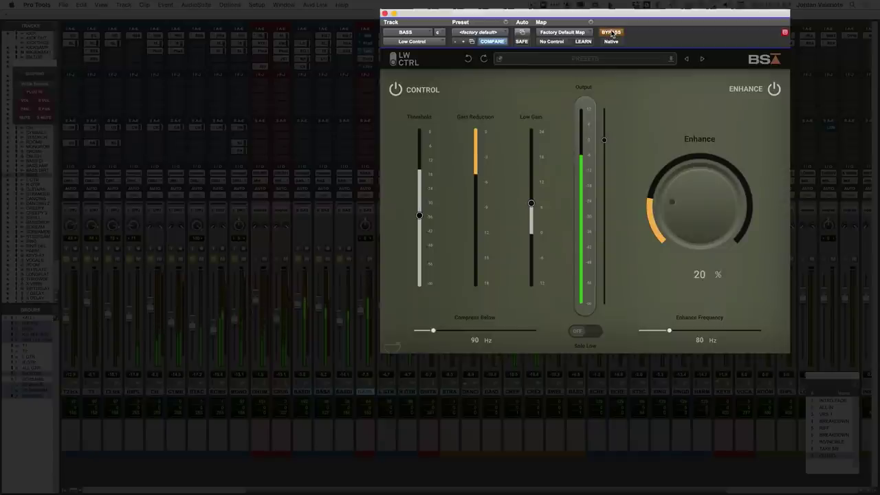
mouse_move(605, 140)
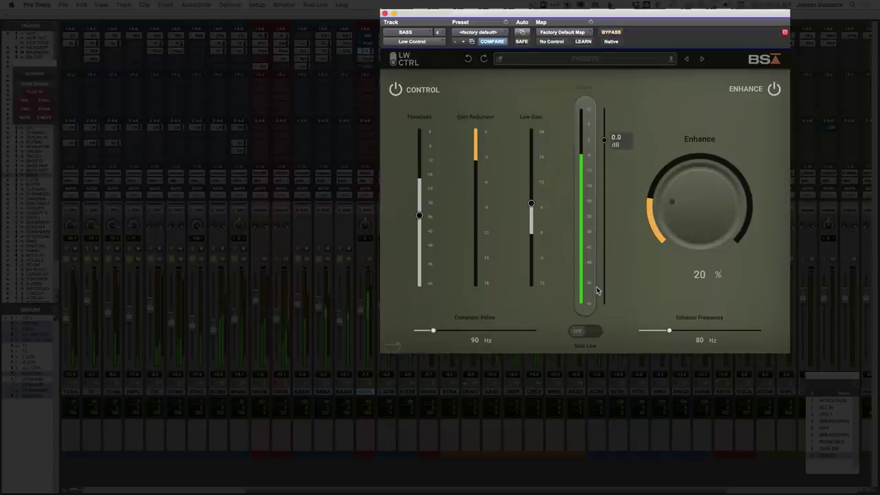
left_click(233, 263)
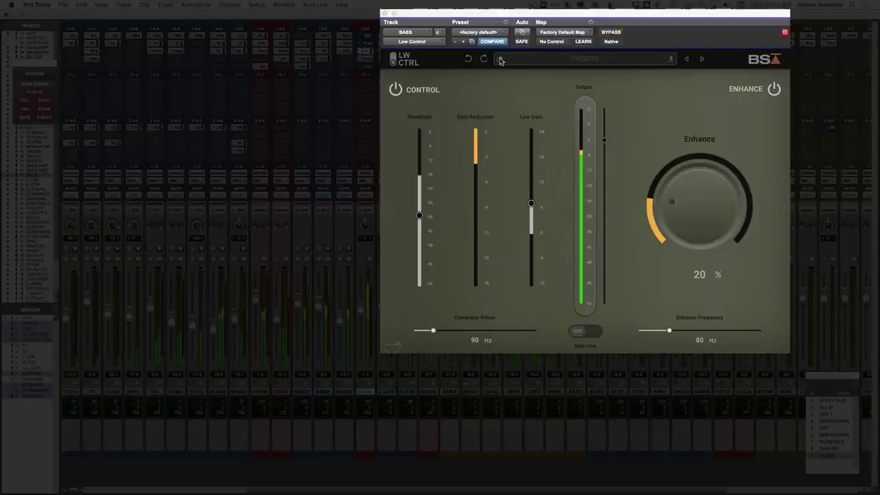
left_click(607, 34)
left_click(607, 33)
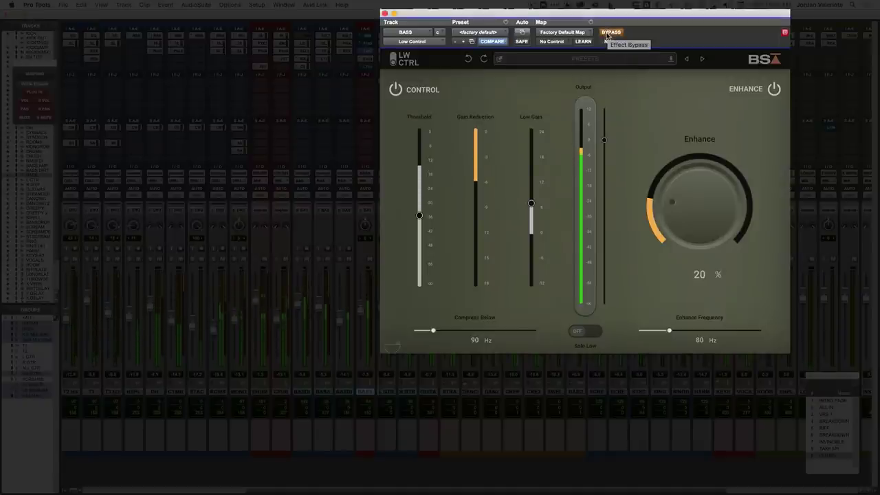
left_click(607, 33)
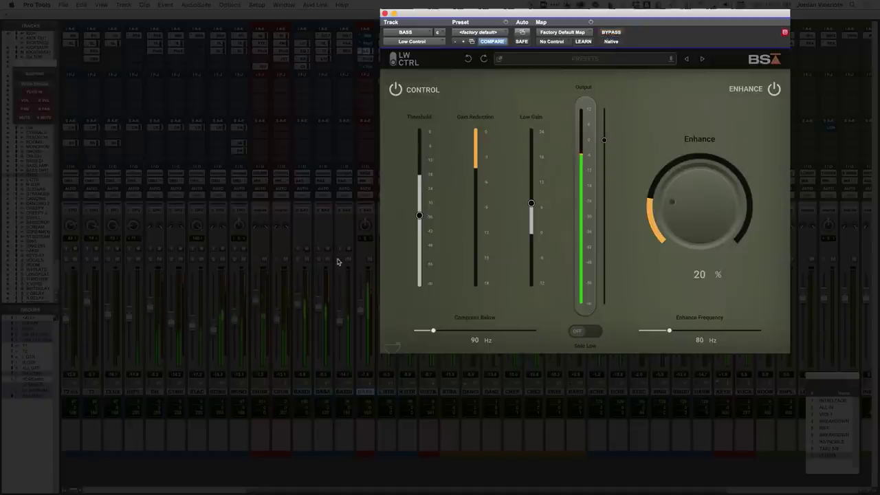
left_click(607, 34)
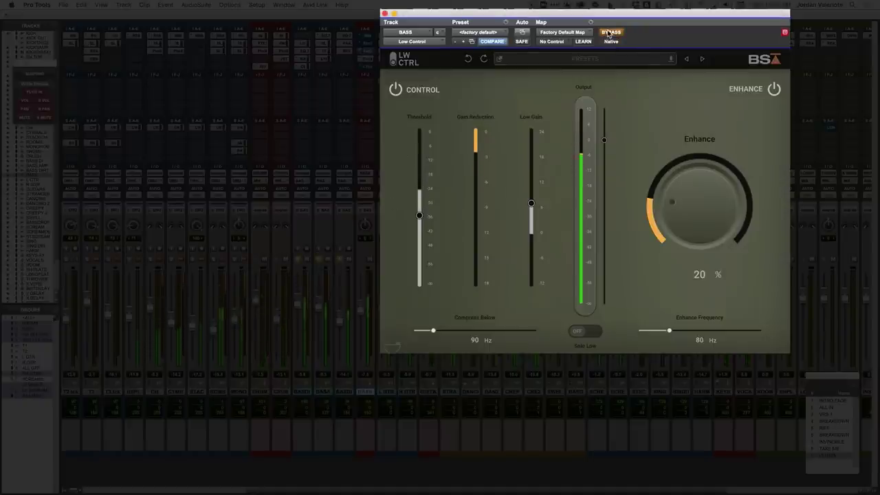
left_click(608, 34)
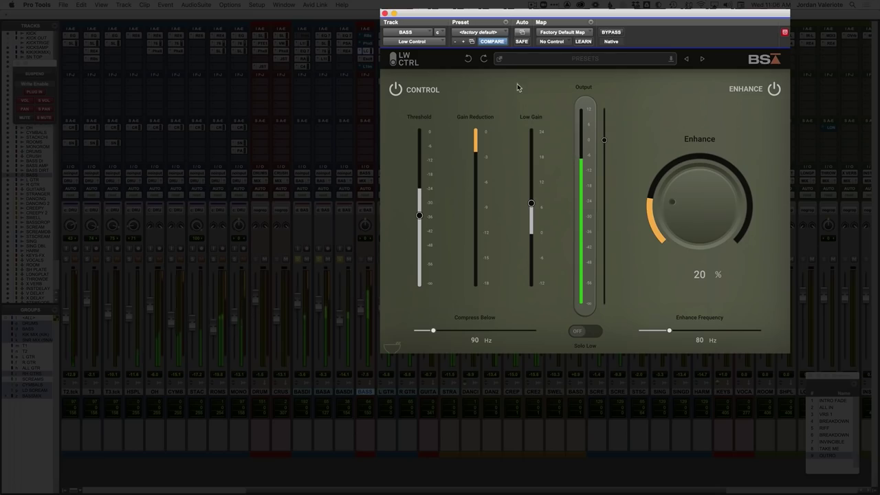
mouse_move(444, 255)
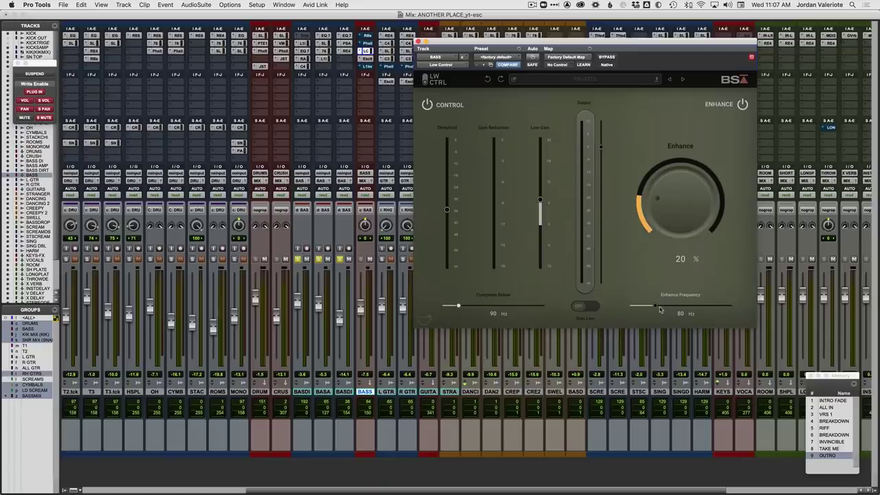
Play the bass and drop Enhance Frequency from 80 Hz to about 54 Hz
key("space")
left_click_drag(655, 307, 639, 309)
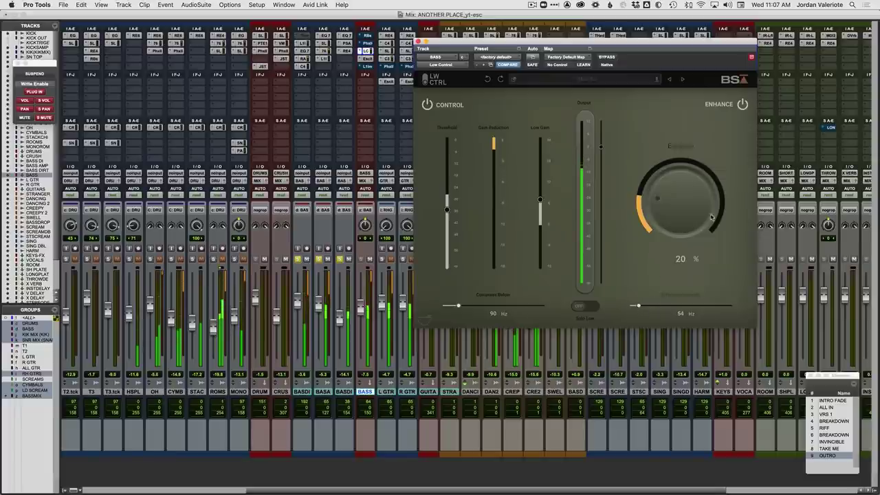